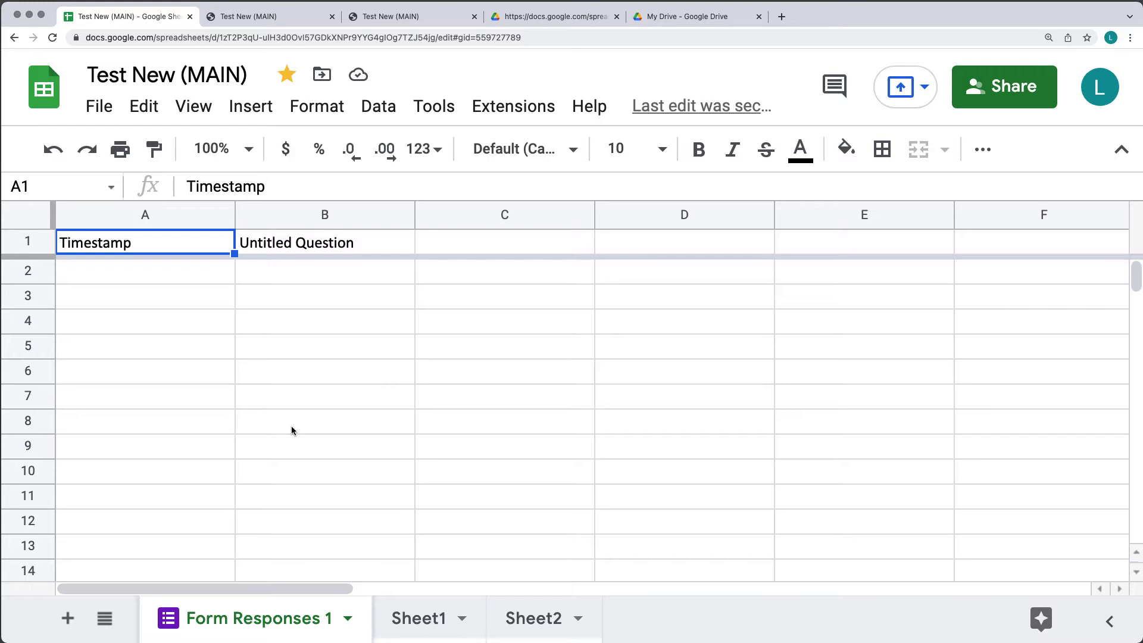
# Look over the Form Responses 1 sheet's tab menu and dismiss it without changes
pyautogui.click(666, 18)
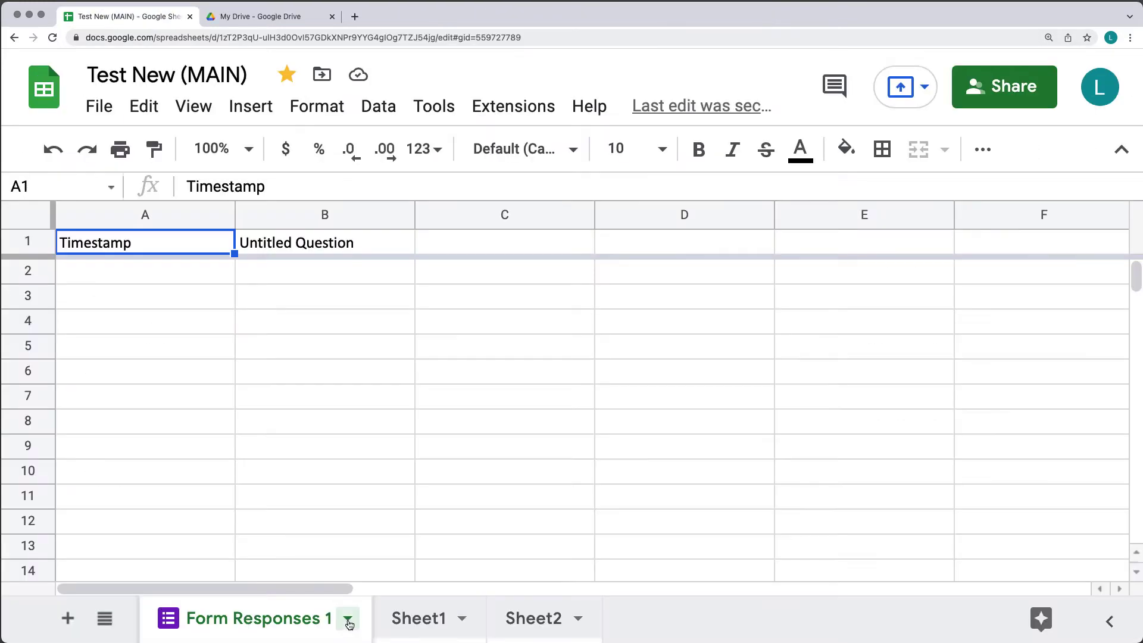
pyautogui.click(347, 621)
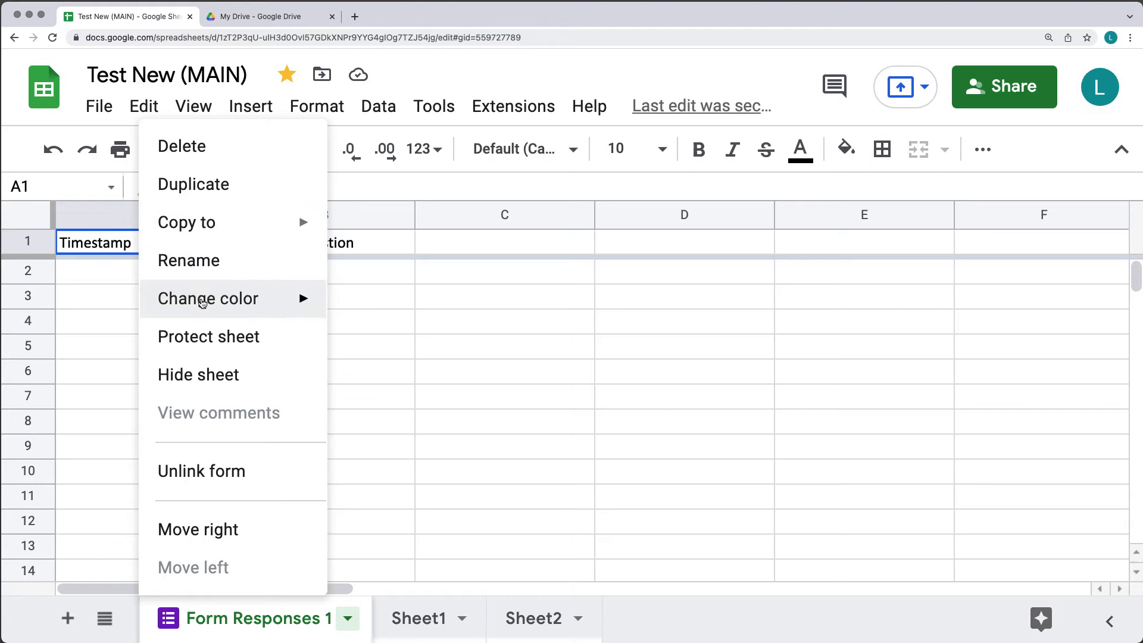
pyautogui.moveTo(203, 302)
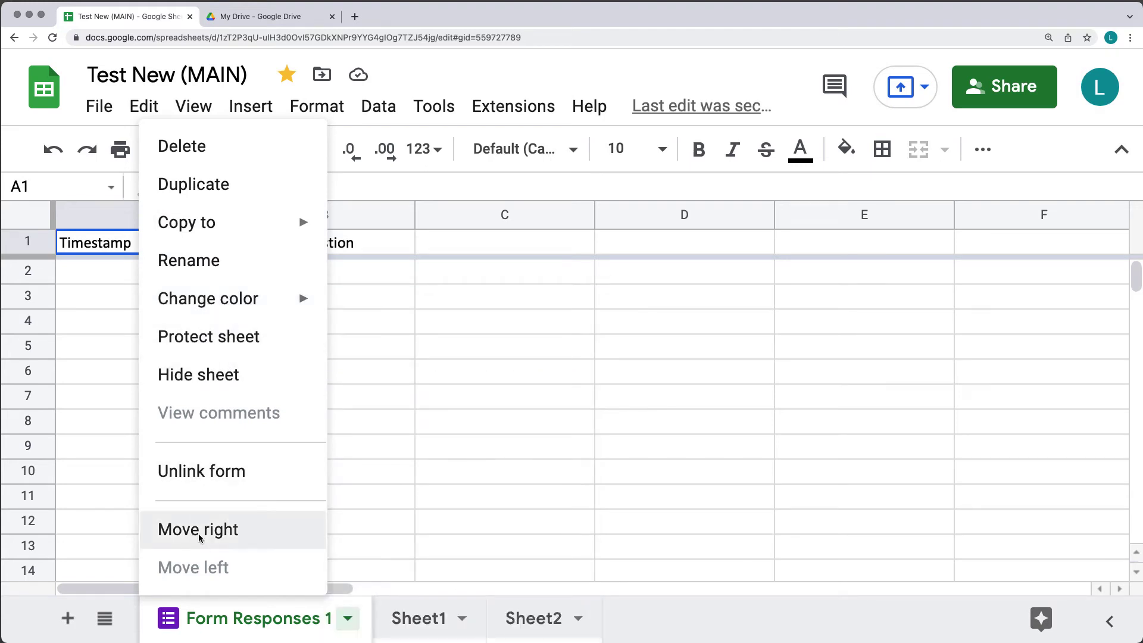
pyautogui.click(450, 483)
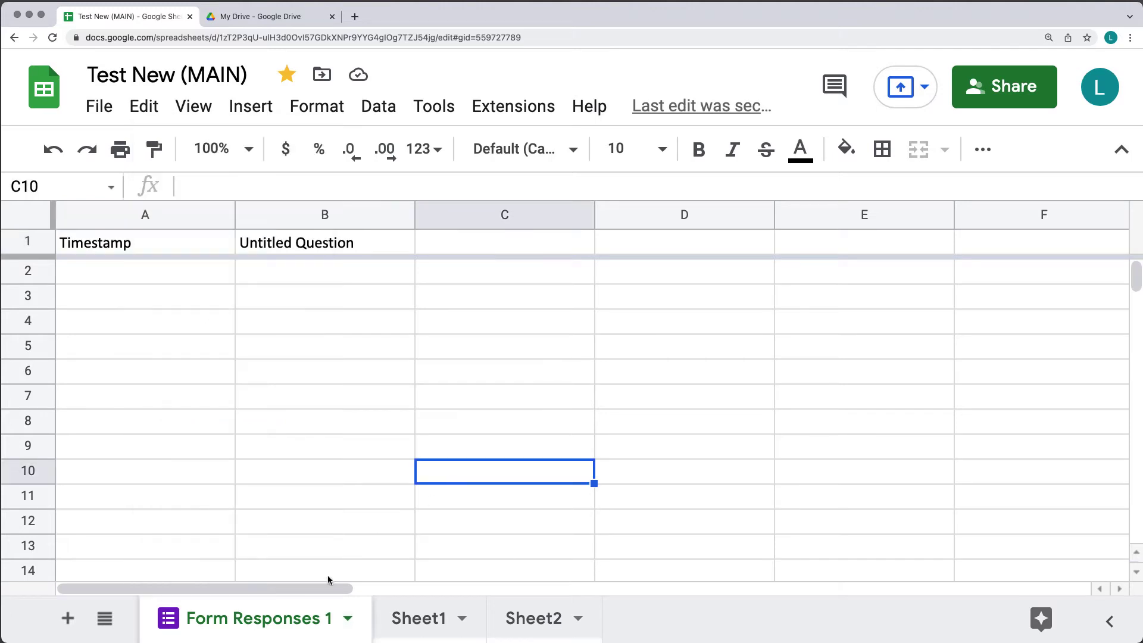
# Bring up the Tools > Manage form submenu from the Form Responses 1 sheet
pyautogui.doubleClick(258, 622)
pyautogui.click(267, 447)
pyautogui.click(437, 107)
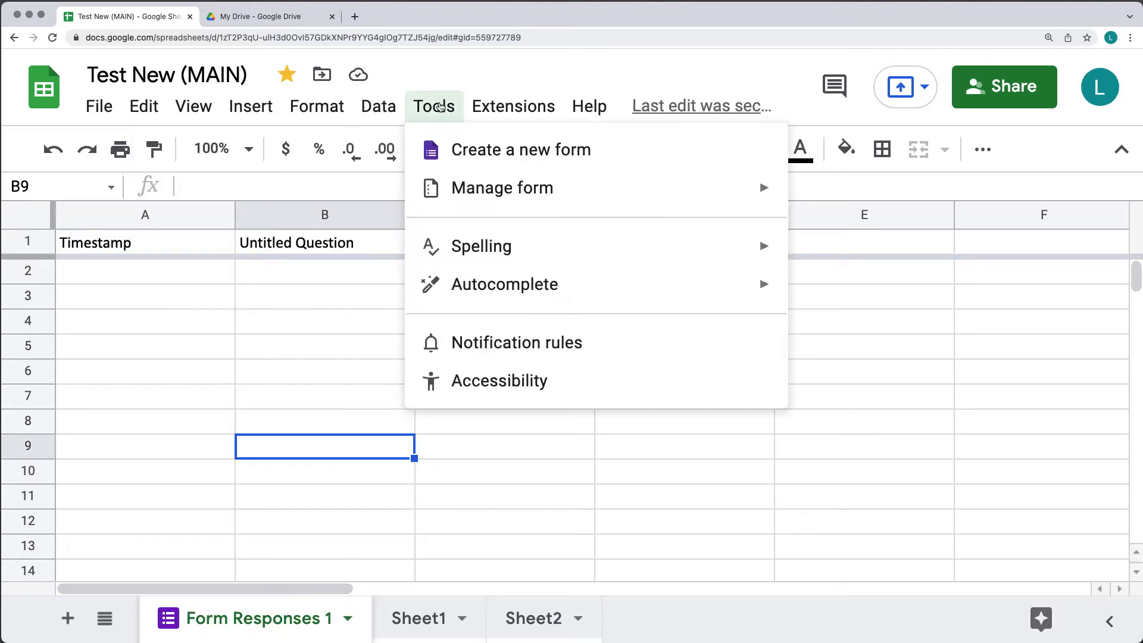
pyautogui.moveTo(507, 207)
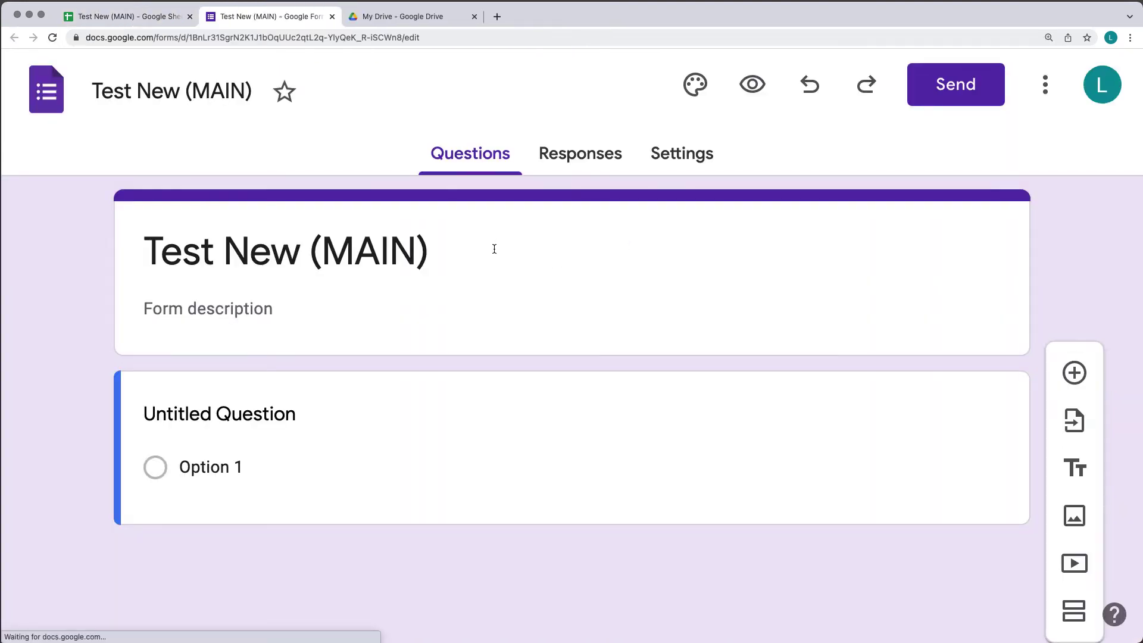
# Retitle the form's Untitled Question to 'Test', then move to its Option 1 answer
pyautogui.click(278, 463)
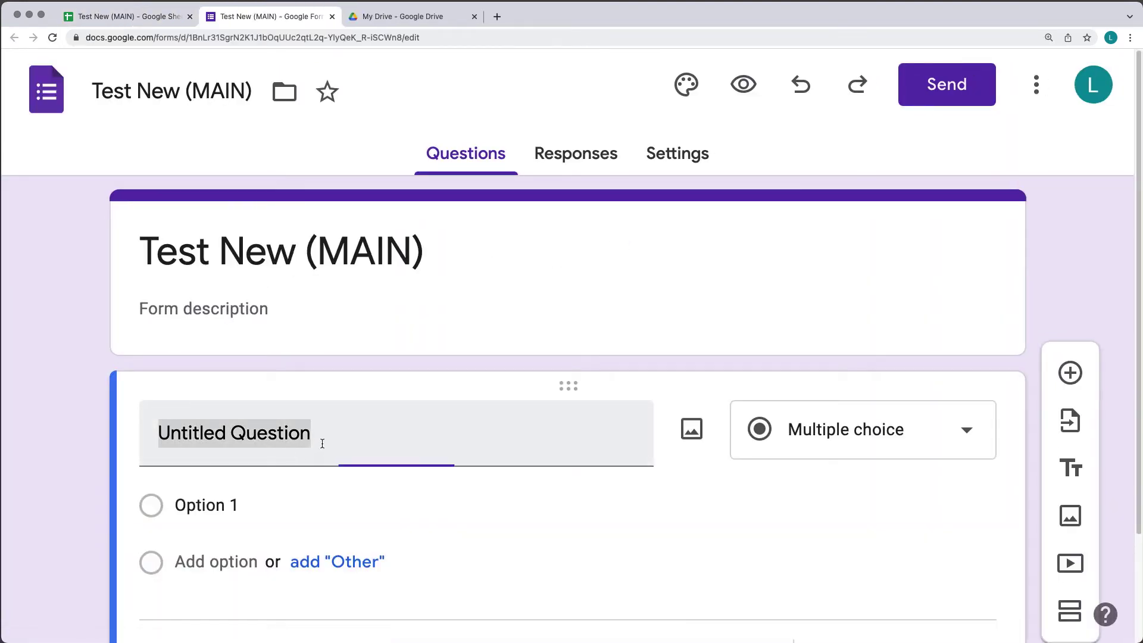
pyautogui.write('Test')
pyautogui.click(339, 525)
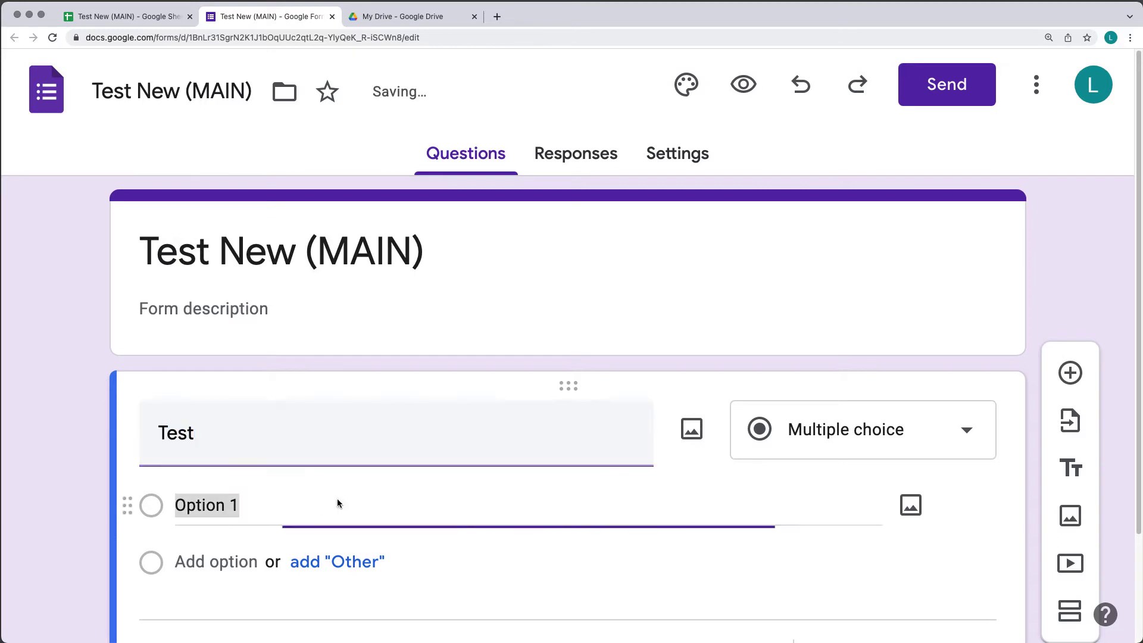
pyautogui.scroll(-3, 429, 462)
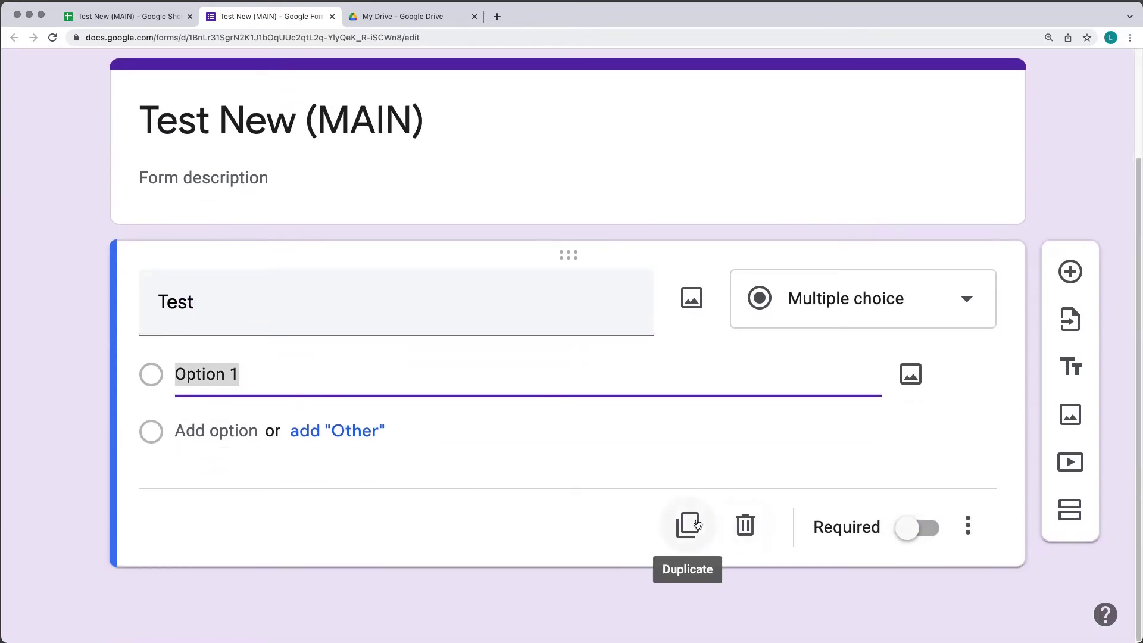
# Confirm column B's header in Sheets now reads Test, matching the form's question
pyautogui.click(137, 17)
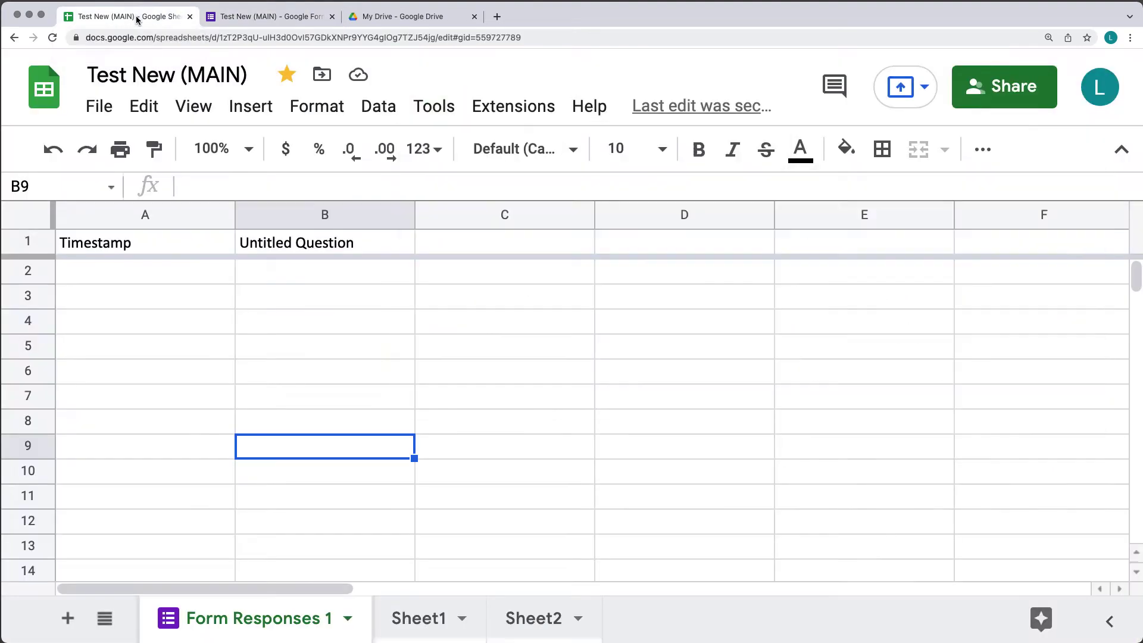
pyautogui.click(515, 391)
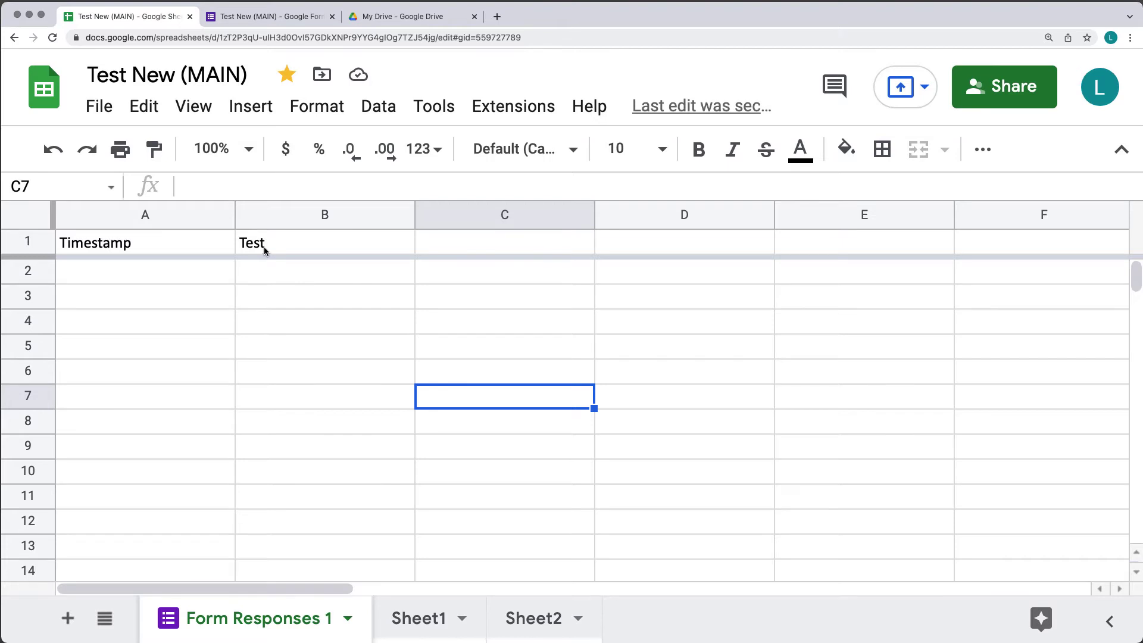
pyautogui.click(269, 16)
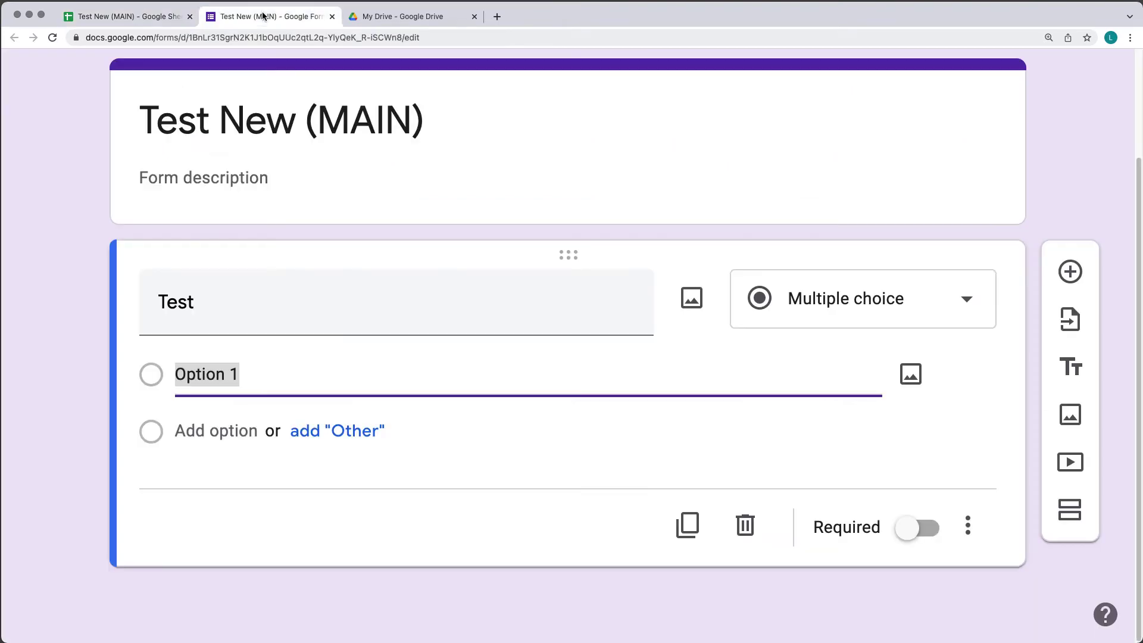
pyautogui.doubleClick(222, 313)
pyautogui.click(125, 17)
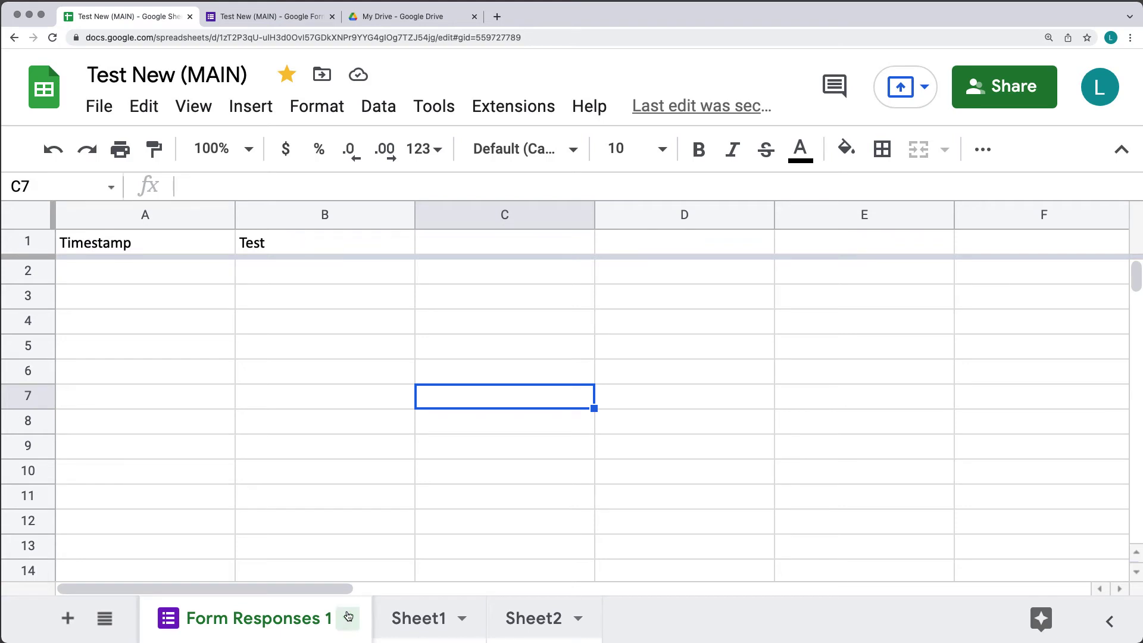
# Close the form editor and show the Tools > Manage form options again
pyautogui.click(332, 16)
pyautogui.click(434, 106)
pyautogui.moveTo(454, 184)
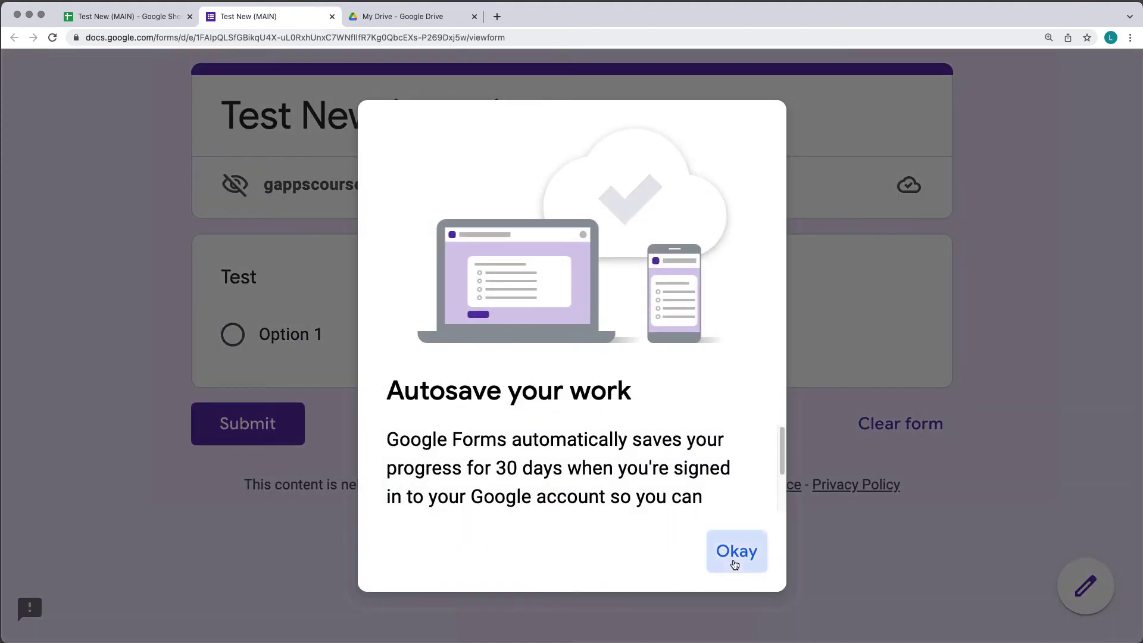
# Submit a live-form response answering Option 1, after dismissing the autosave notice
pyautogui.click(736, 562)
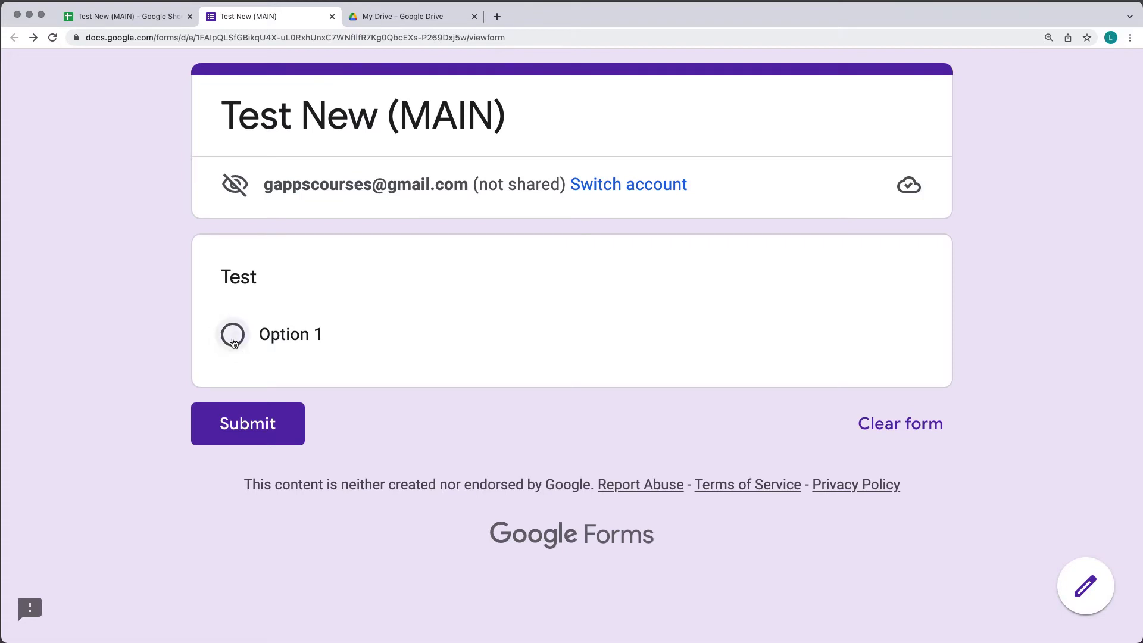
pyautogui.click(233, 335)
pyautogui.click(247, 467)
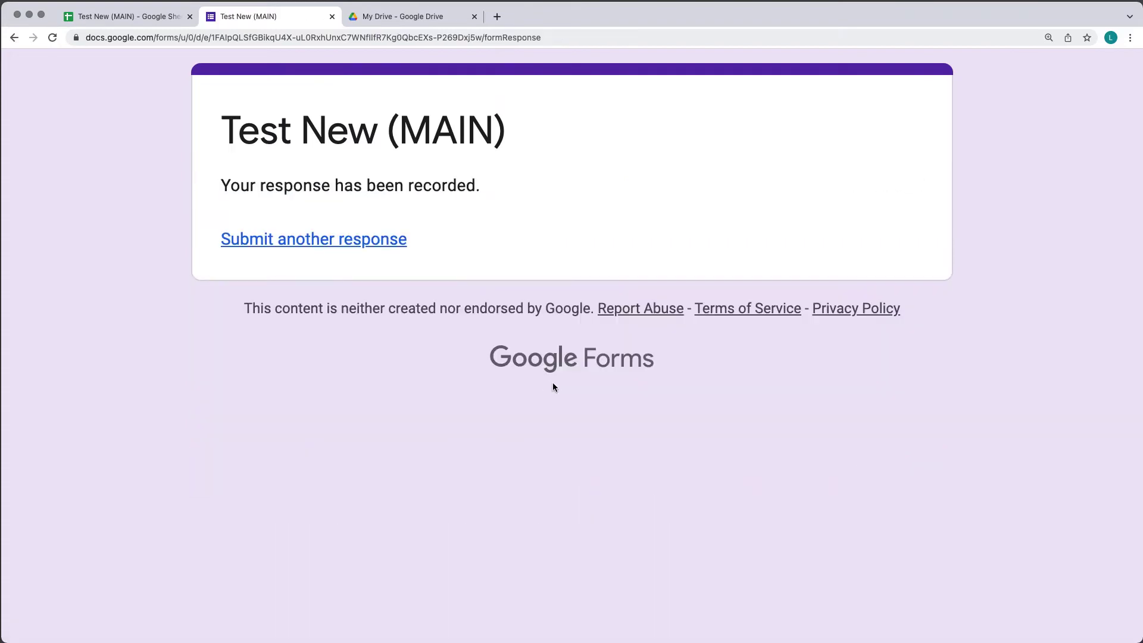
# Inspect the new row 2 response: timestamp 12/27/2021 21:05:54 with Option 1
pyautogui.click(128, 16)
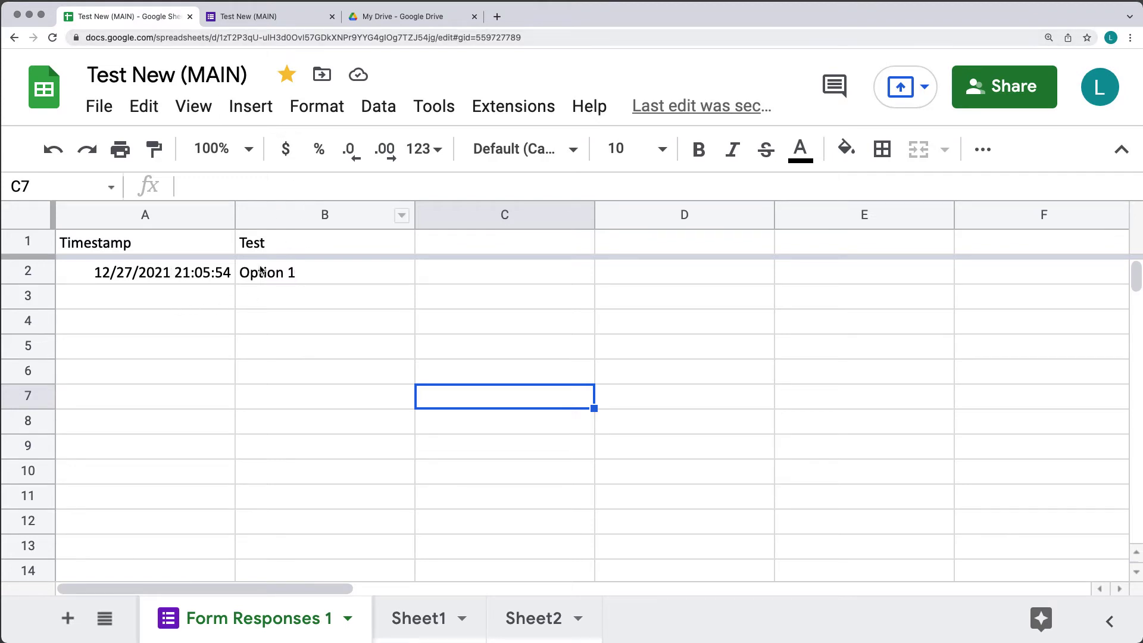
pyautogui.click(26, 271)
pyautogui.click(357, 345)
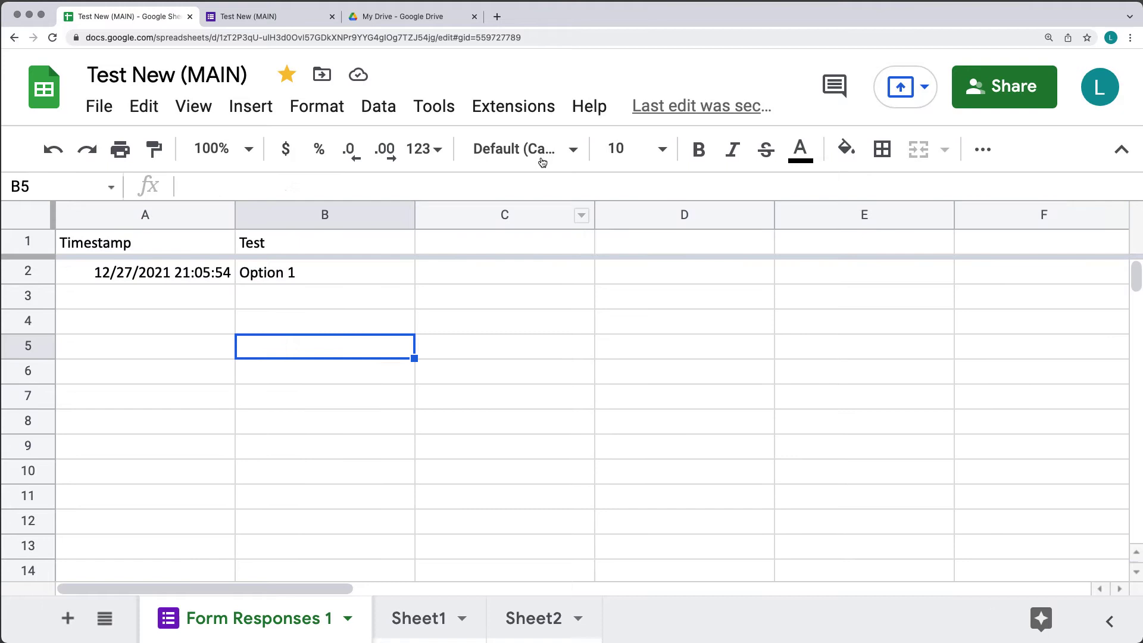
# Review the form's email, link and embed sharing options via Manage form > Send form, then close them
pyautogui.click(434, 106)
pyautogui.moveTo(466, 189)
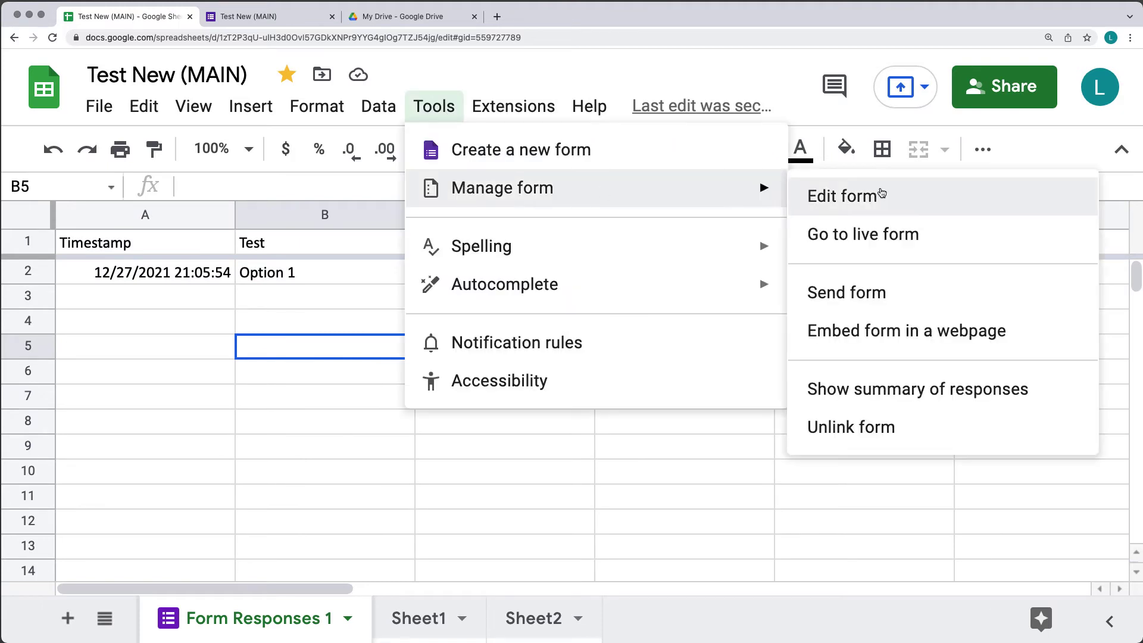
pyautogui.click(861, 298)
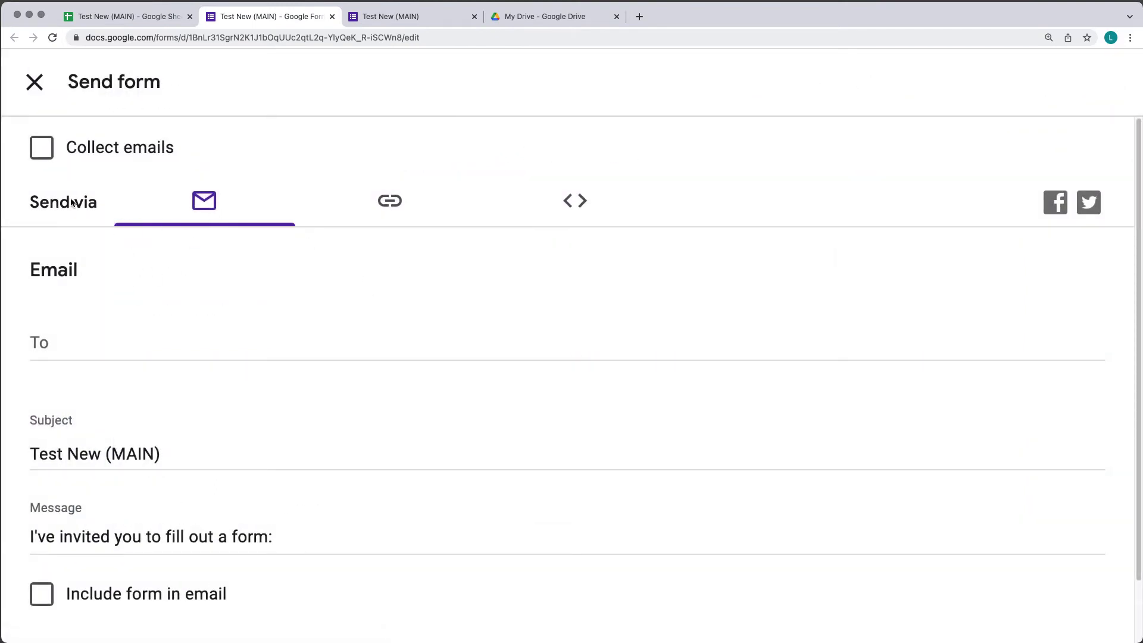
pyautogui.click(372, 211)
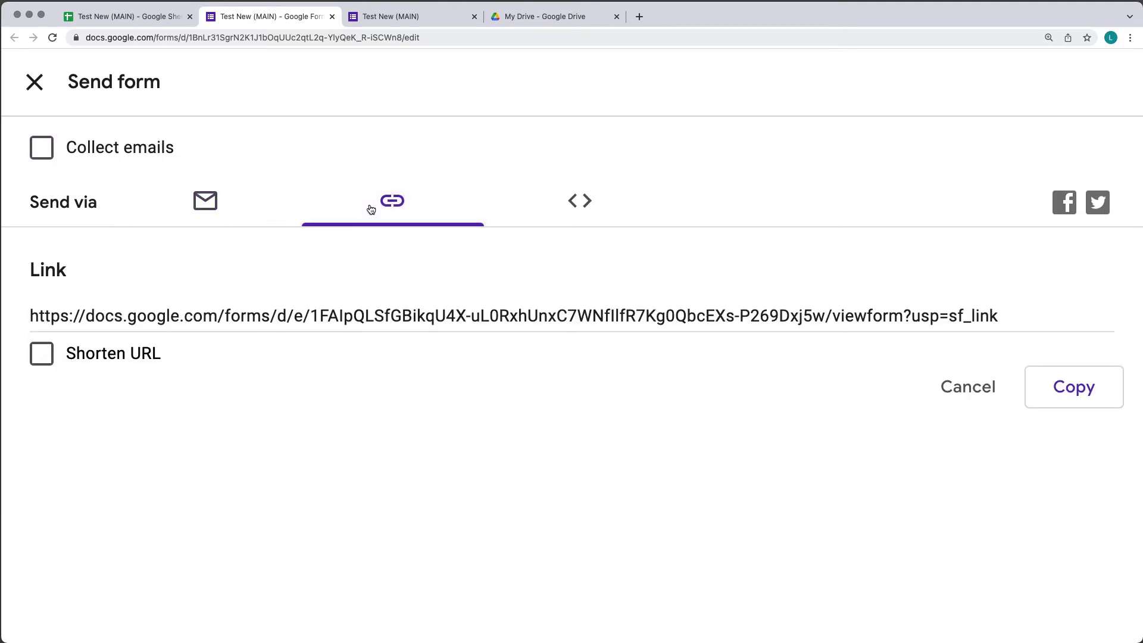
pyautogui.click(571, 209)
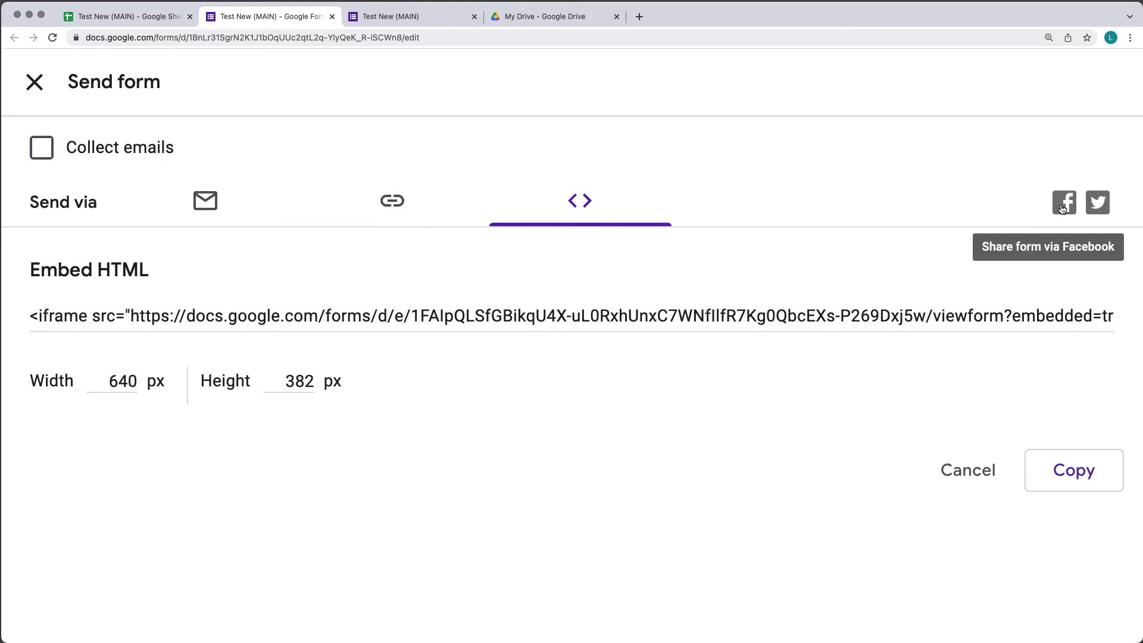
pyautogui.click(34, 82)
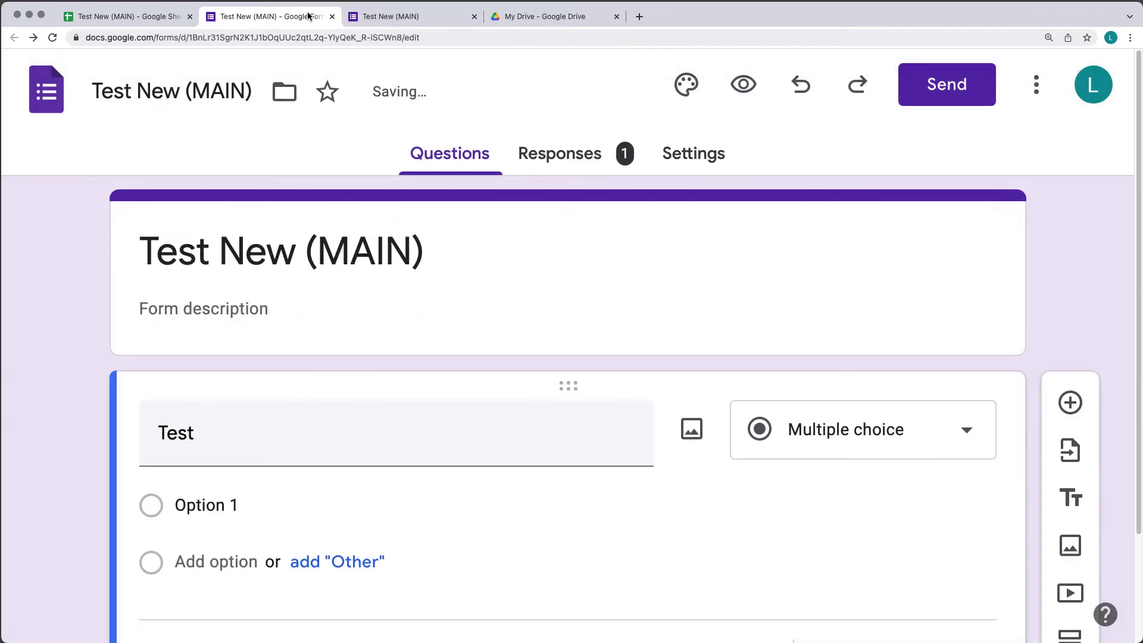
# Close the form tabs, view the 640 × 382 px webpage embed code, then reopen Manage form
pyautogui.click(332, 16)
pyautogui.click(332, 16)
pyautogui.click(434, 106)
pyautogui.moveTo(502, 191)
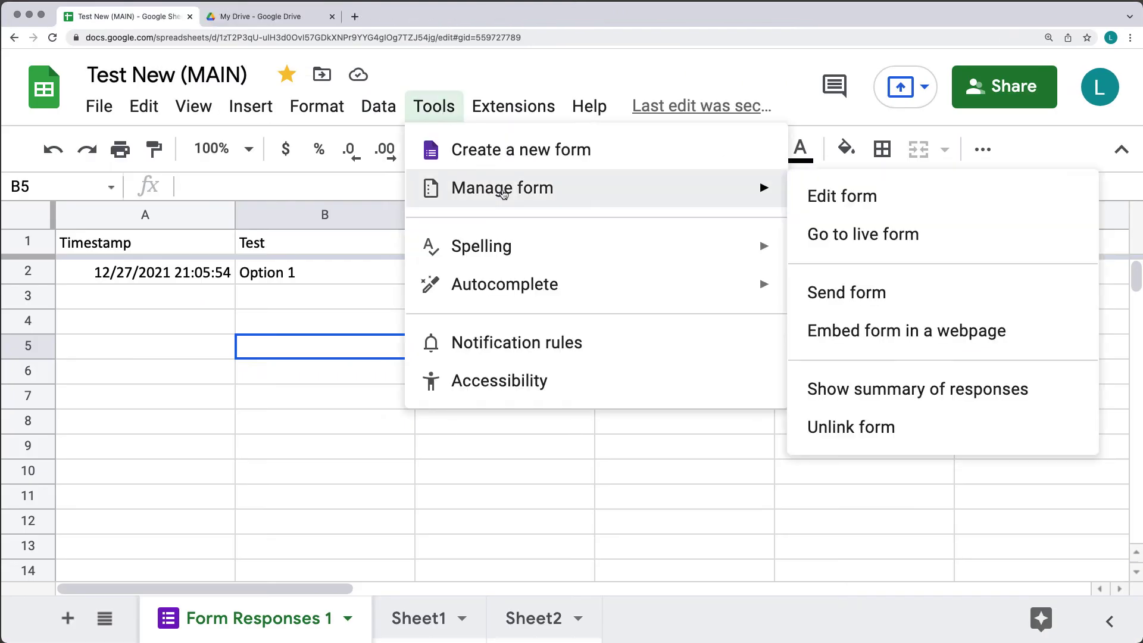
pyautogui.click(871, 338)
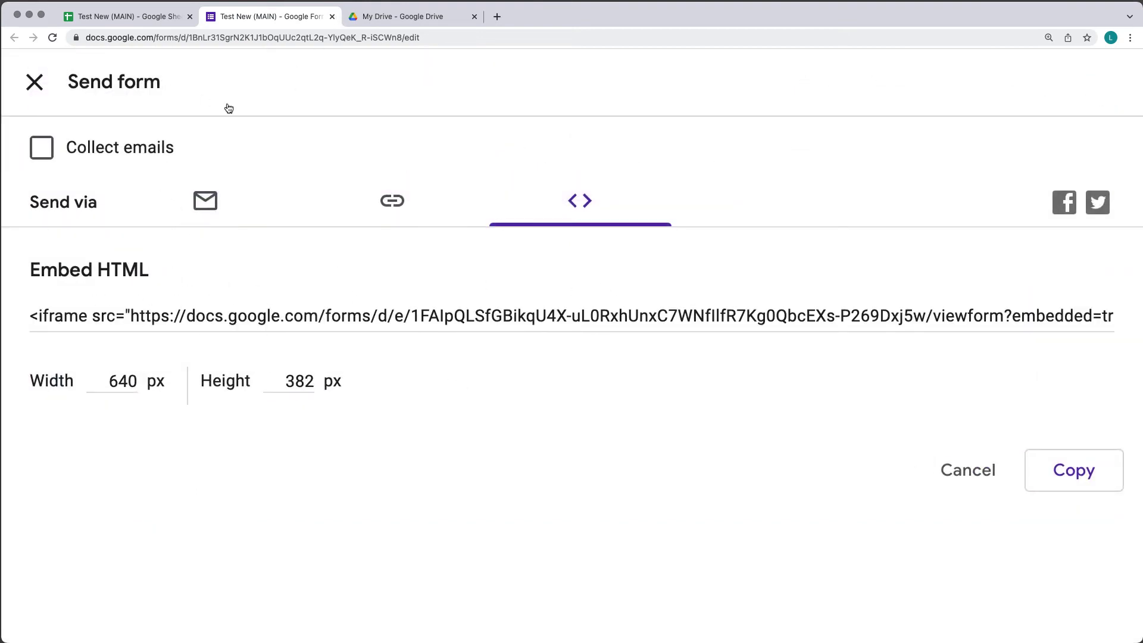
pyautogui.click(333, 17)
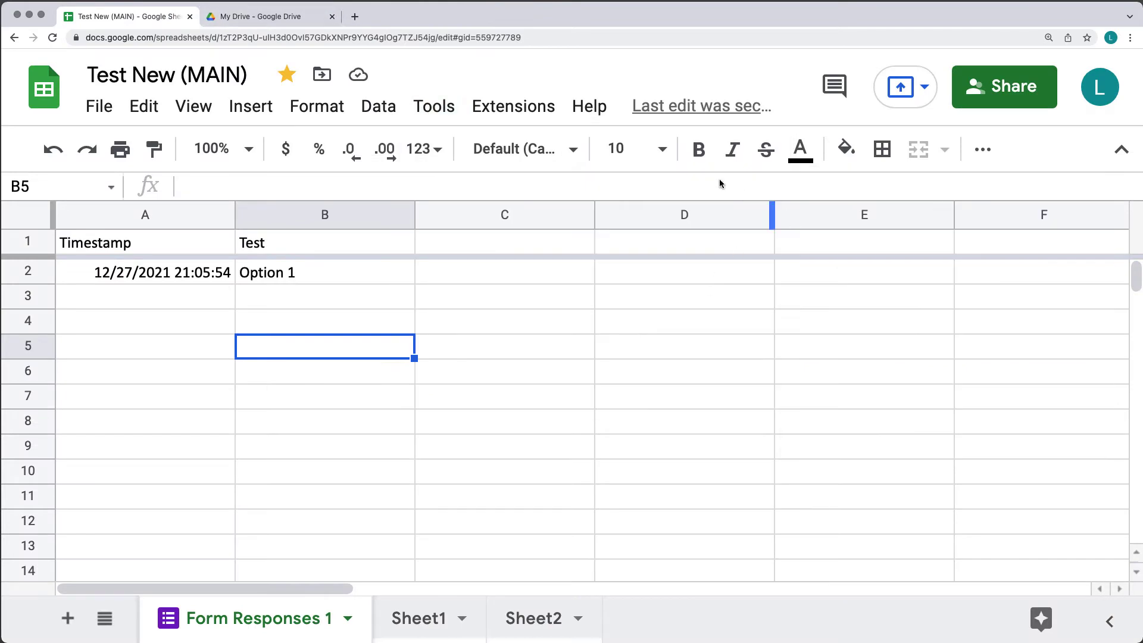
pyautogui.click(434, 106)
pyautogui.moveTo(479, 182)
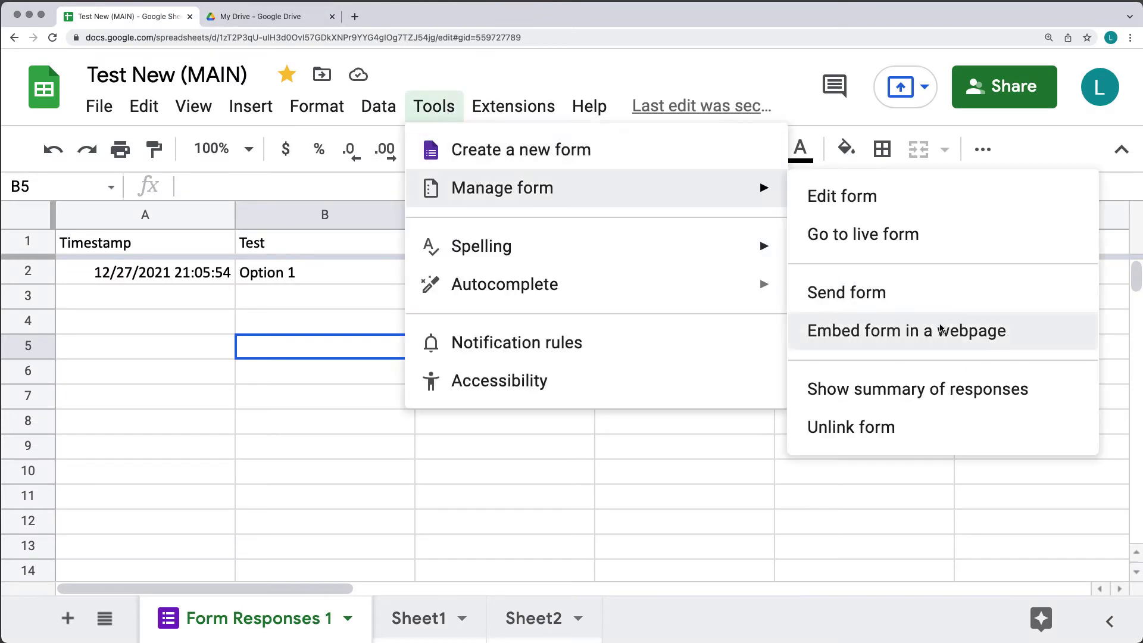
# Browse the form's responses in the Summary, Question and Individual views
pyautogui.click(916, 390)
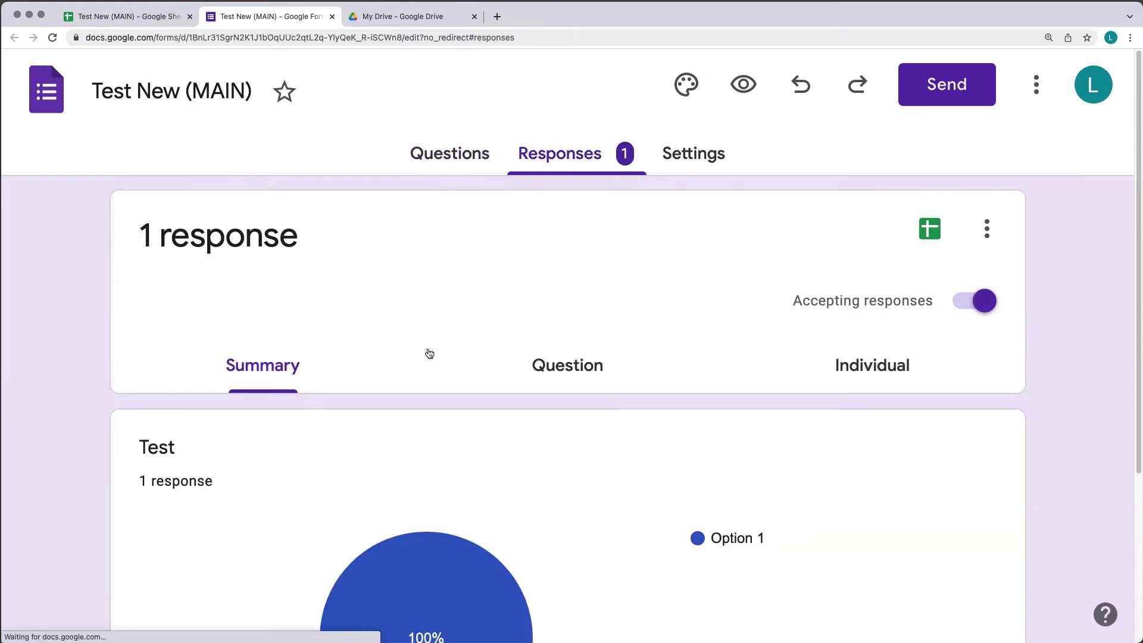
pyautogui.scroll(-4, 428, 341)
pyautogui.scroll(4, 452, 302)
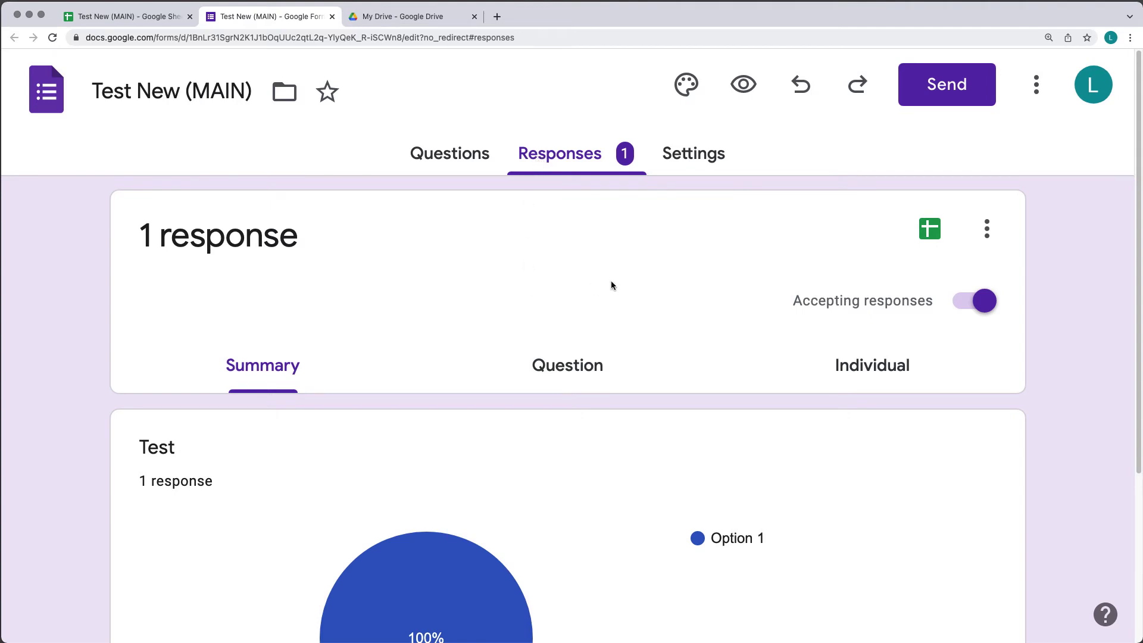
pyautogui.scroll(-4, 538, 271)
pyautogui.scroll(2, 649, 321)
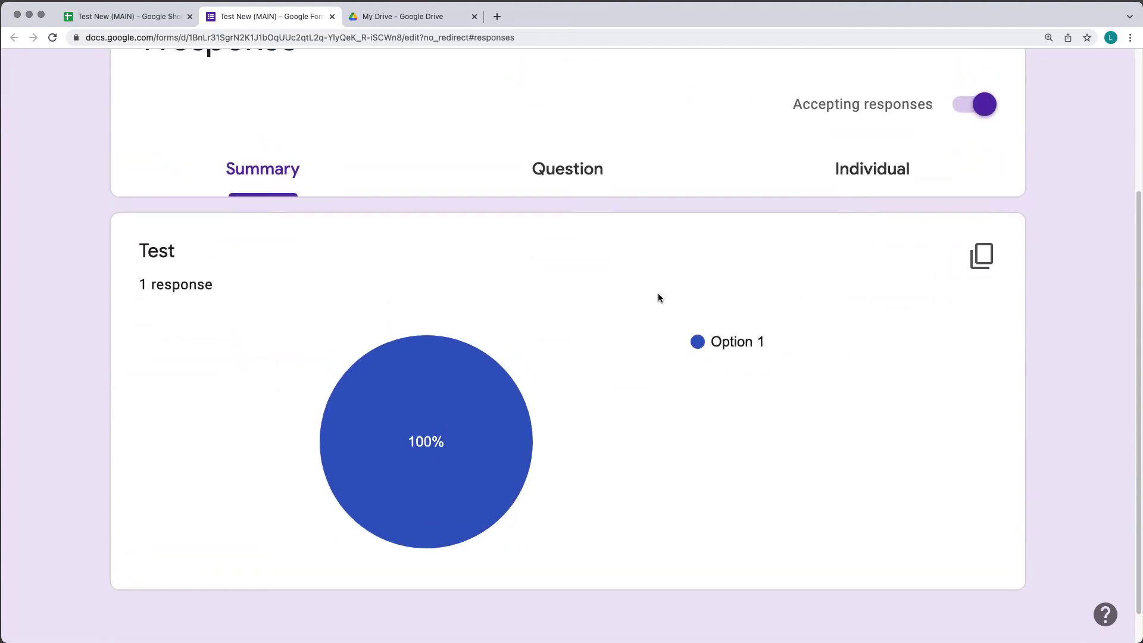
pyautogui.click(703, 237)
pyautogui.click(877, 377)
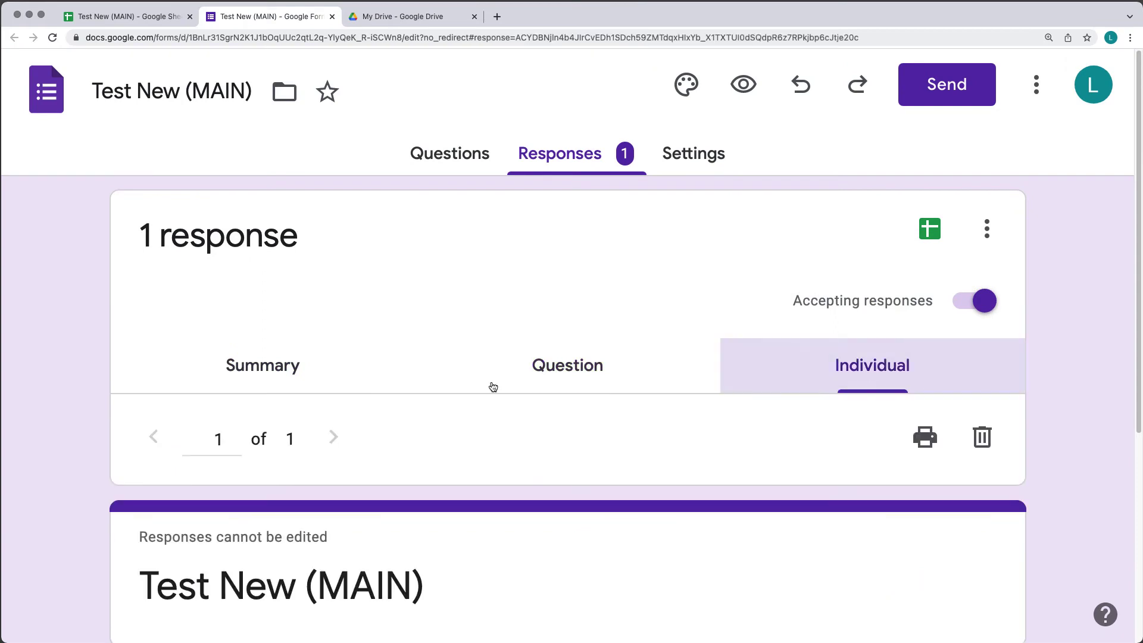
# Return to the Summary view and delete all of the form's responses
pyautogui.click(262, 365)
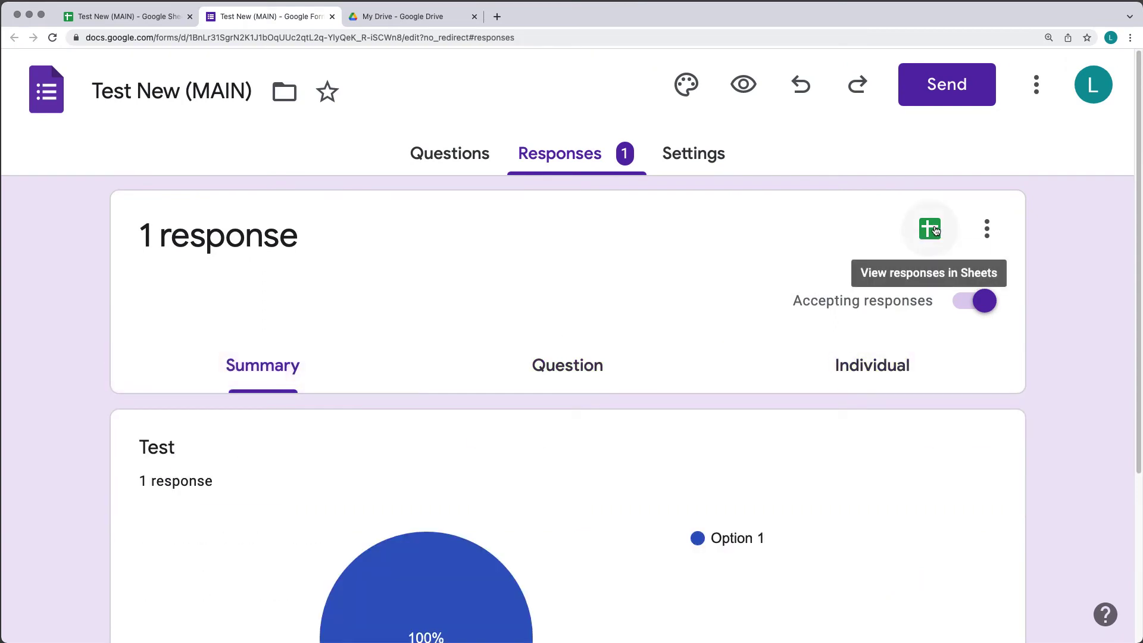
pyautogui.click(986, 229)
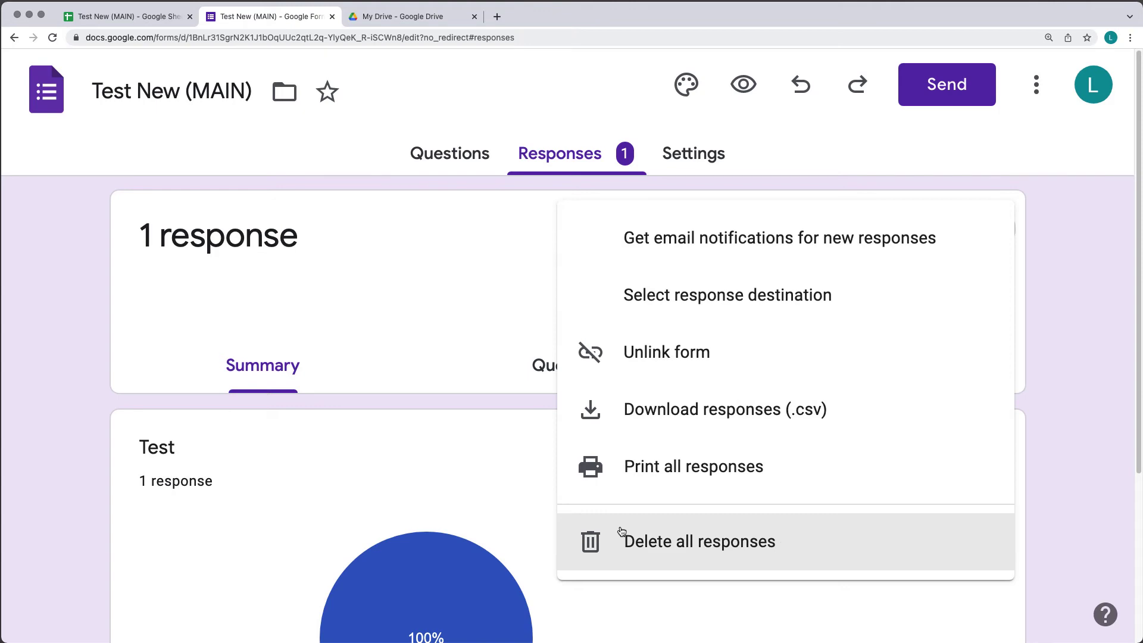
pyautogui.click(676, 539)
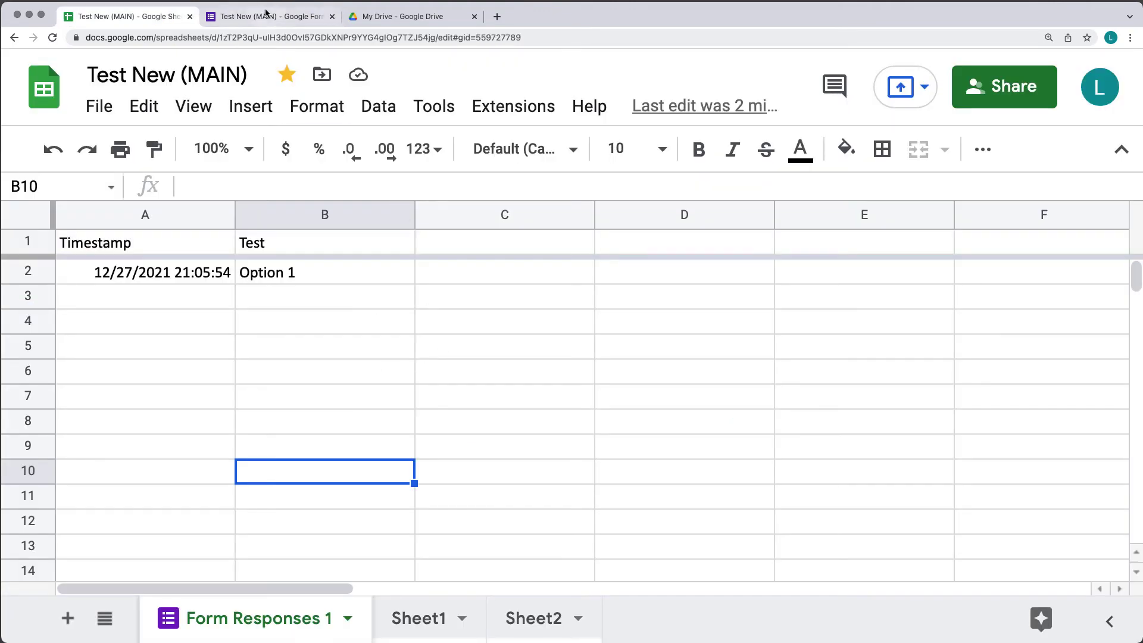
# Switch to the form to confirm it now shows 0 responses
pyautogui.click(266, 13)
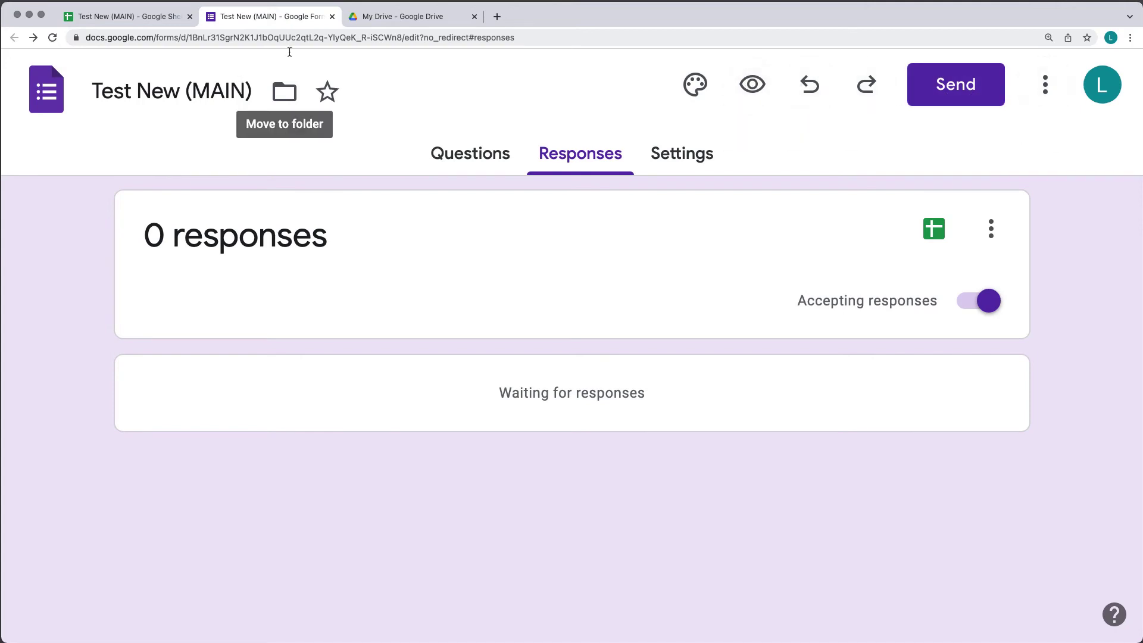
# Try deleting the Form Responses 1 sheet and dismiss the warning that it cannot be deleted
pyautogui.click(332, 19)
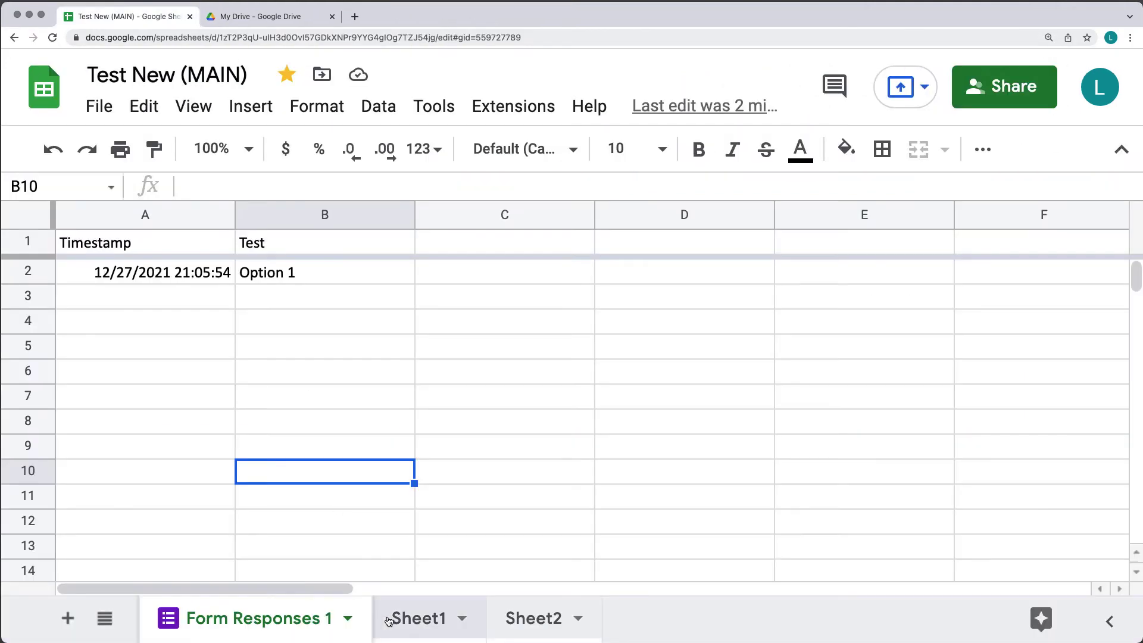
pyautogui.click(347, 619)
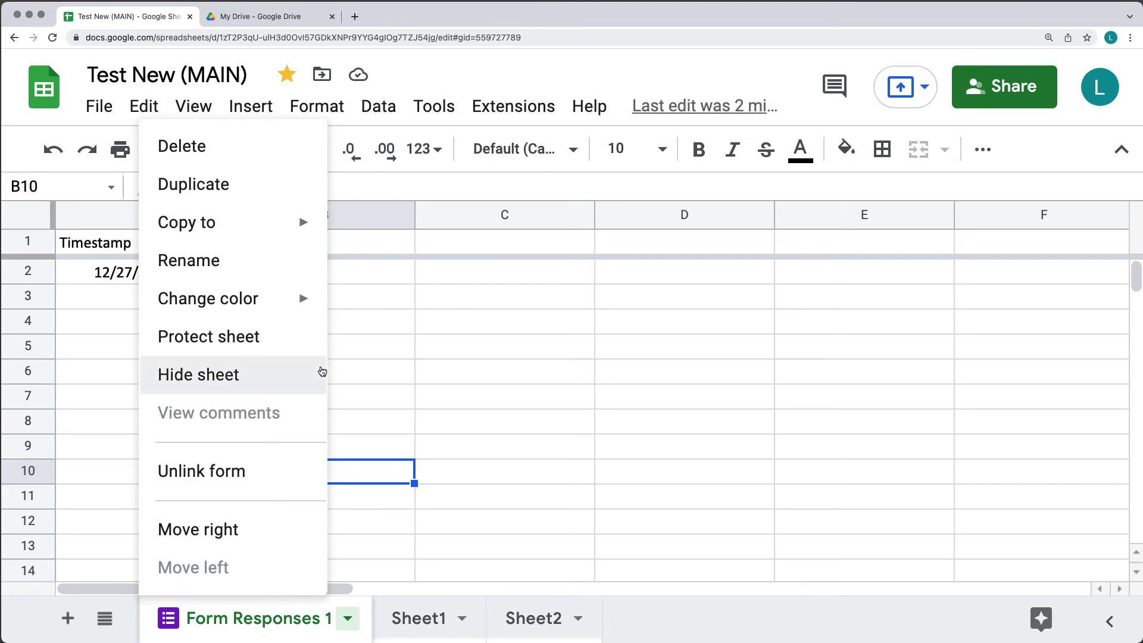
pyautogui.click(225, 165)
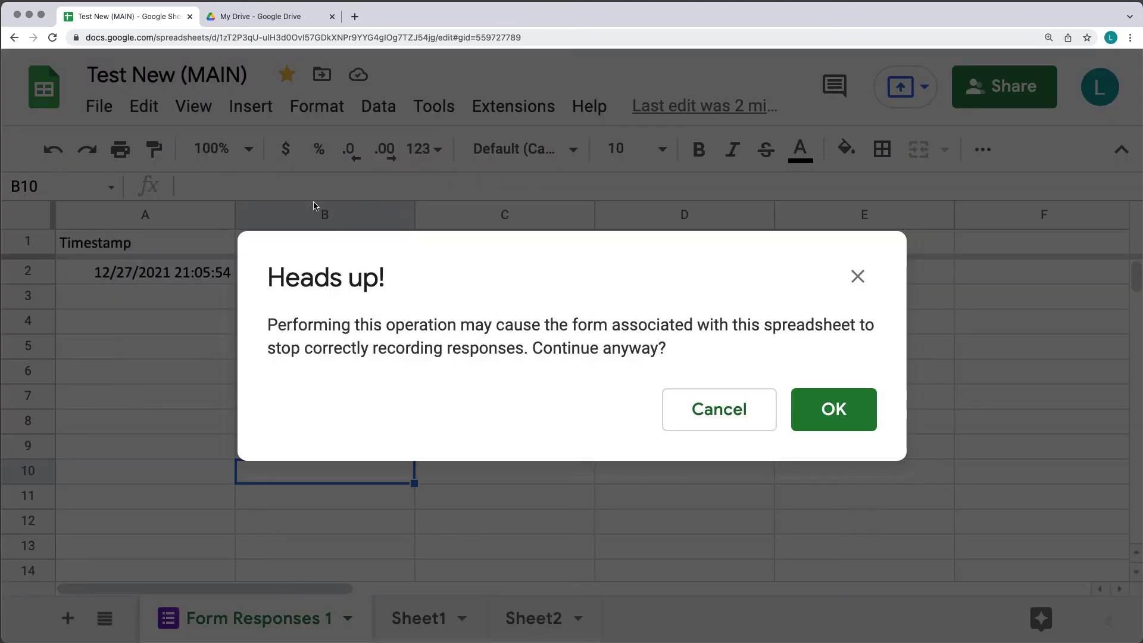
pyautogui.click(795, 395)
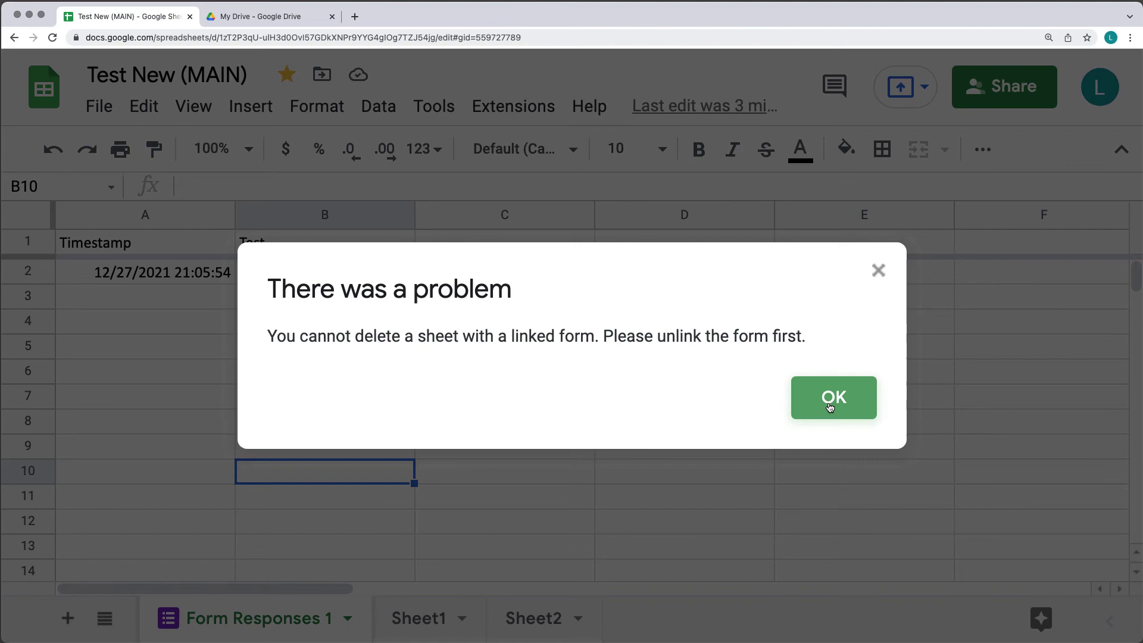
pyautogui.click(830, 407)
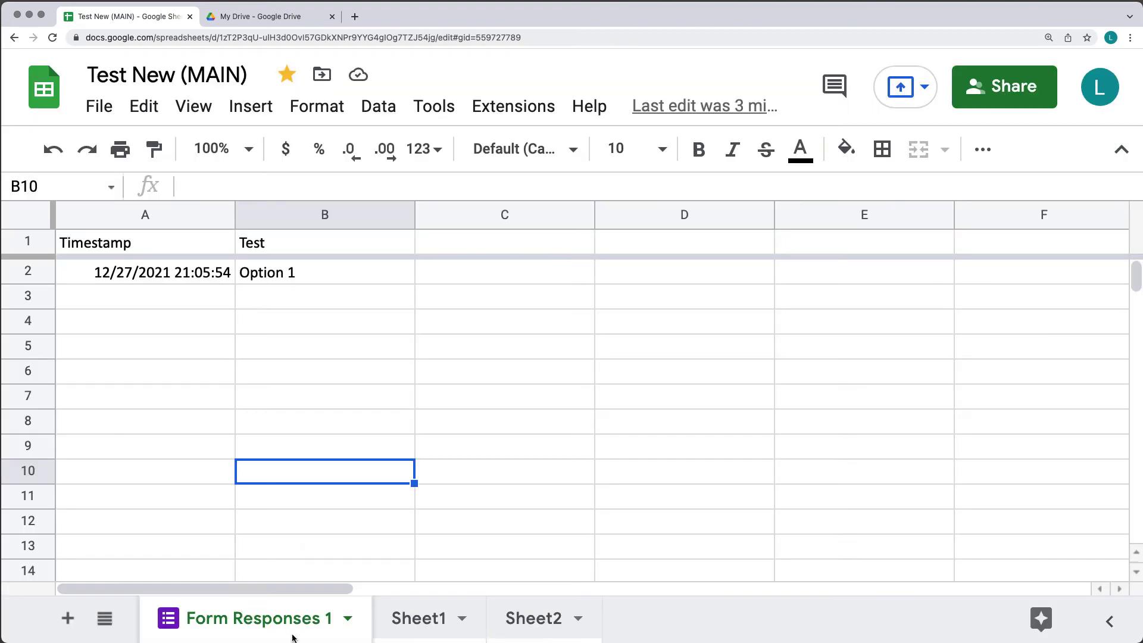
# Unlink the form from the spreadsheet via the Form Responses 1 sheet options
pyautogui.click(347, 620)
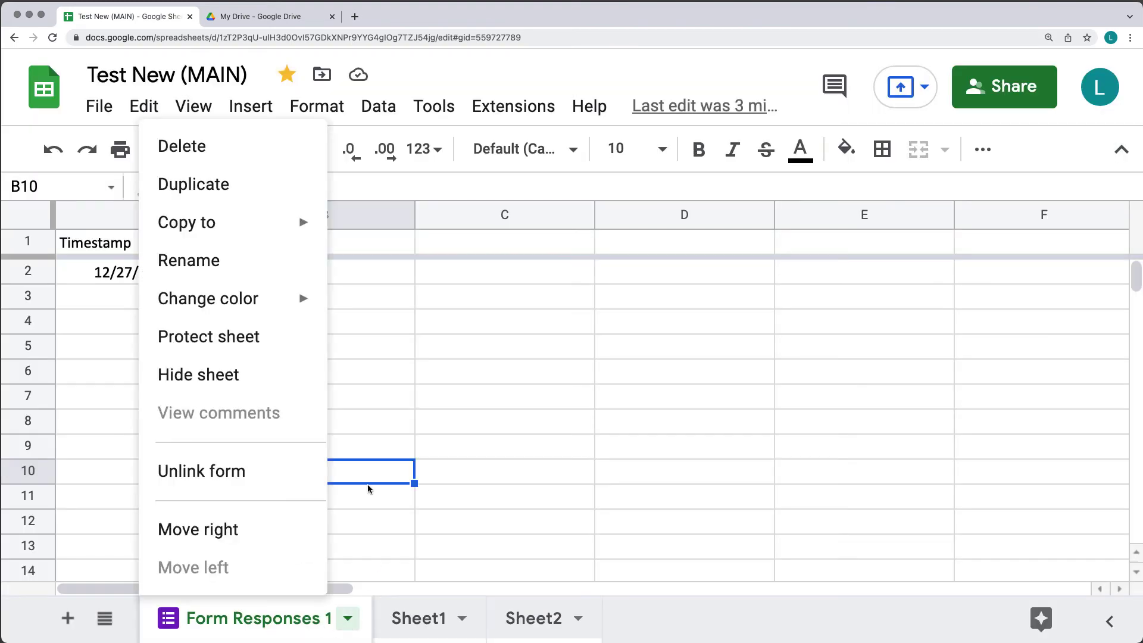
pyautogui.click(227, 481)
pyautogui.click(831, 395)
# Delete the now-unlinked Form Responses 1 sheet, leaving Sheet1 and Sheet2
pyautogui.click(350, 622)
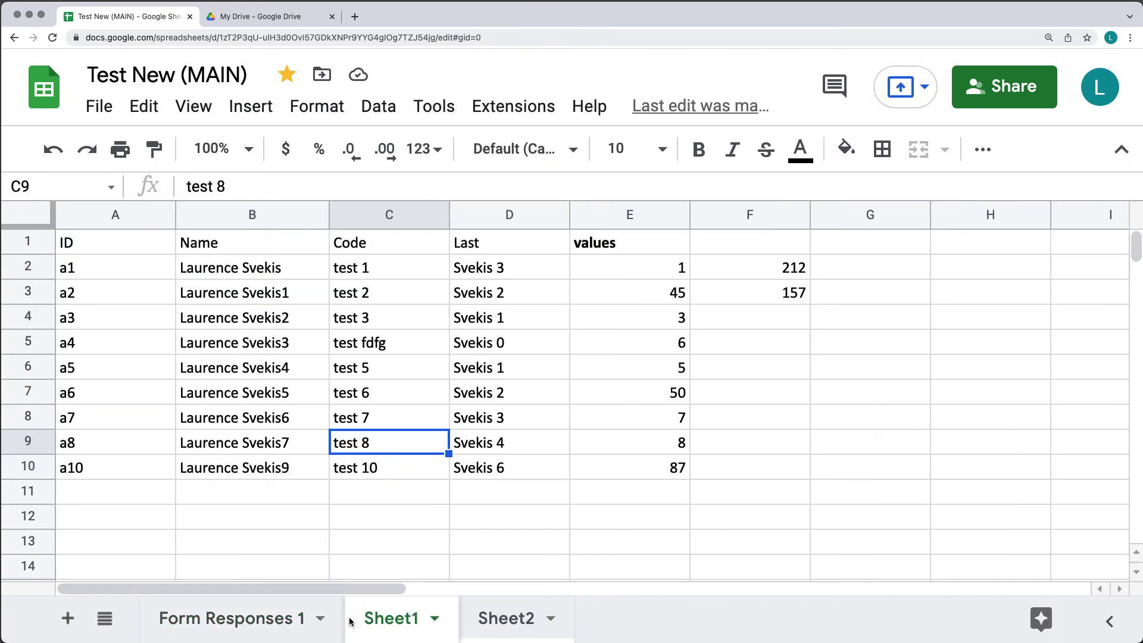
pyautogui.click(320, 620)
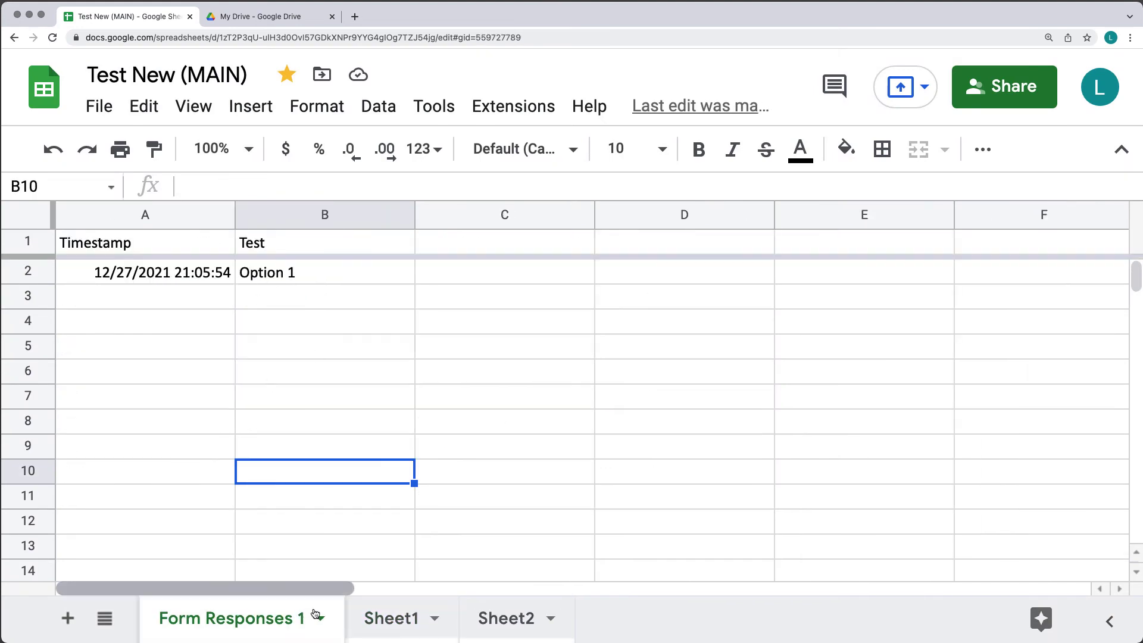
pyautogui.click(320, 617)
pyautogui.click(255, 219)
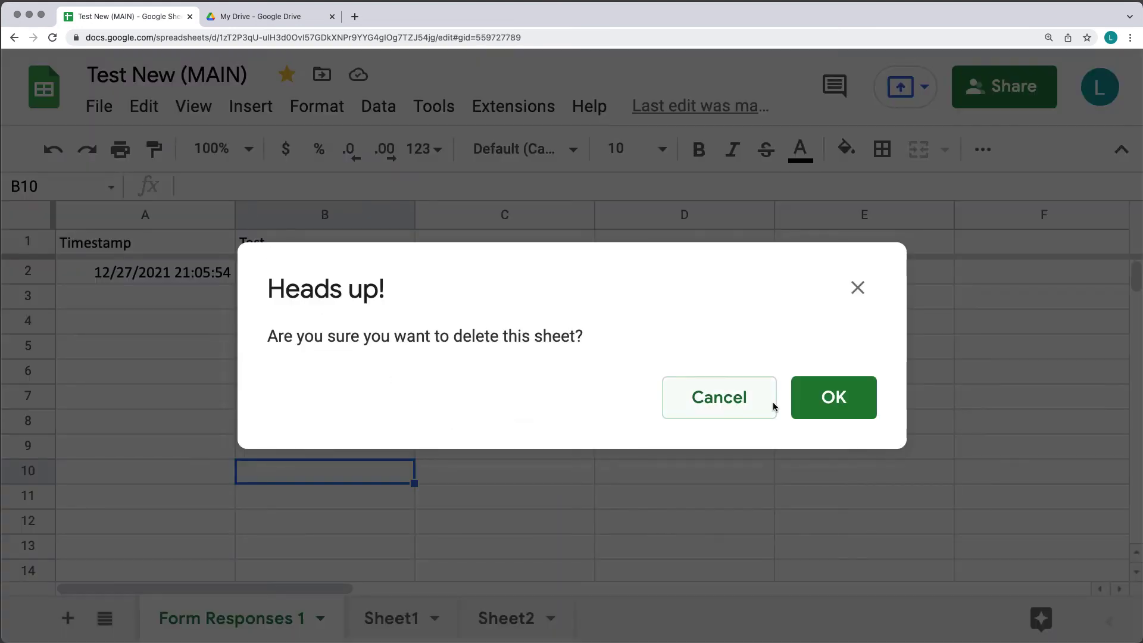
pyautogui.click(833, 397)
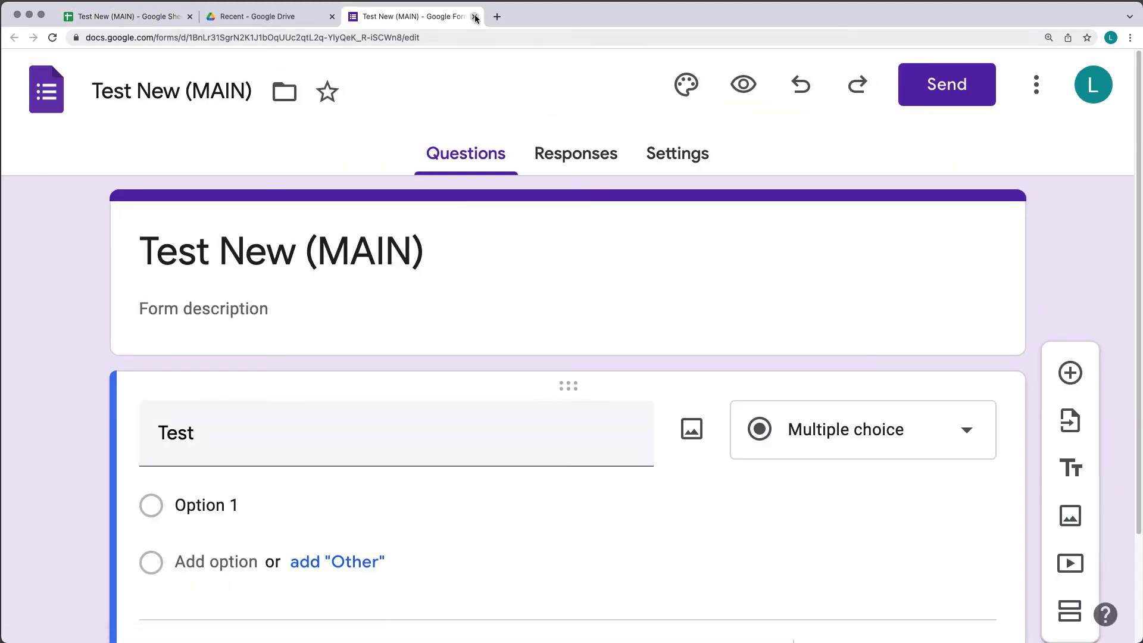
# Check the form's settings, then close the form and return to the spreadsheet
pyautogui.click(679, 155)
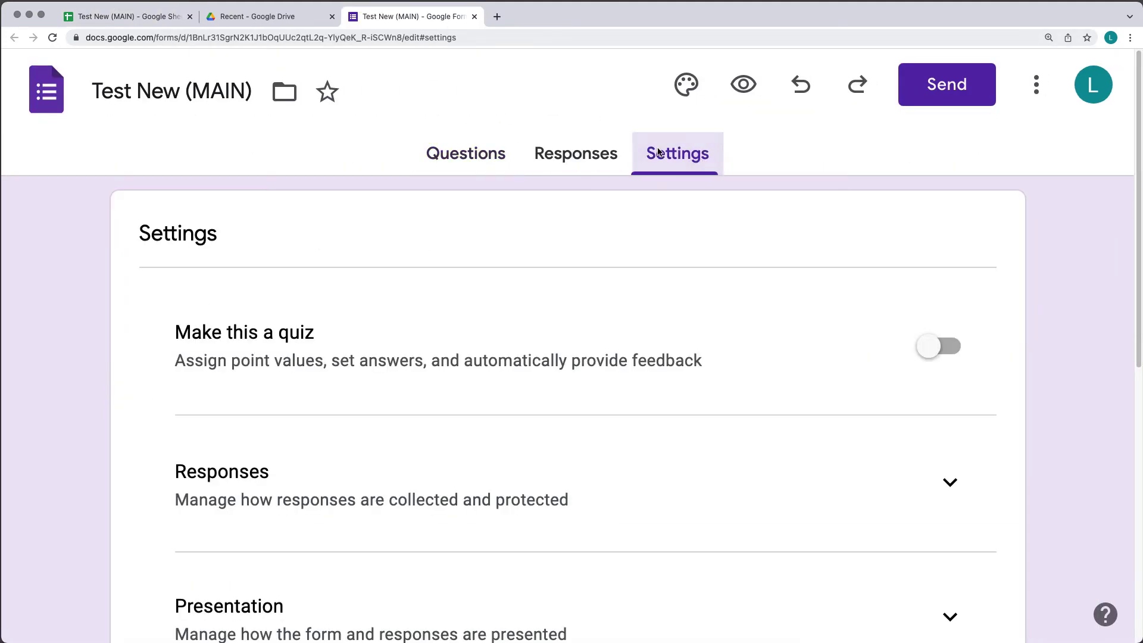
pyautogui.click(476, 17)
pyautogui.click(140, 16)
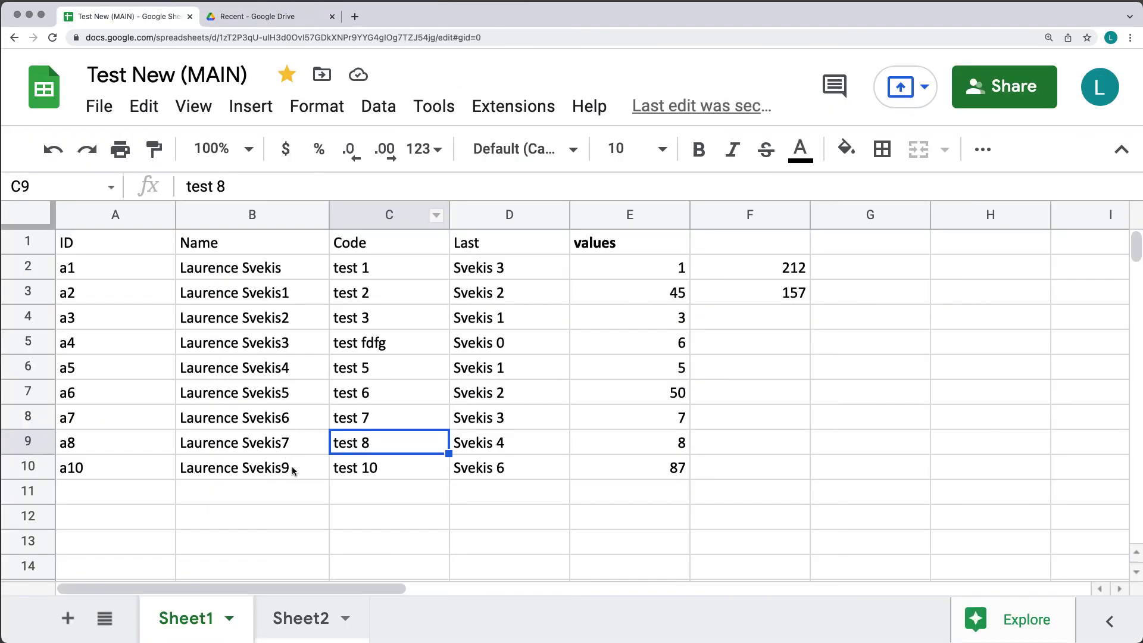
pyautogui.click(416, 107)
pyautogui.moveTo(463, 199)
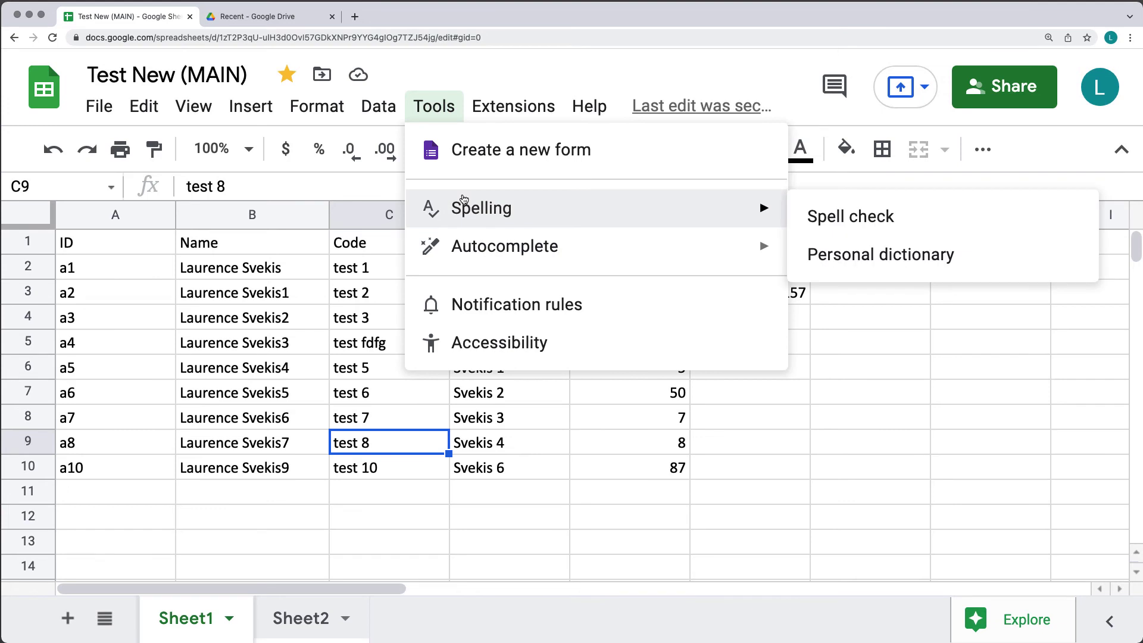
pyautogui.click(889, 227)
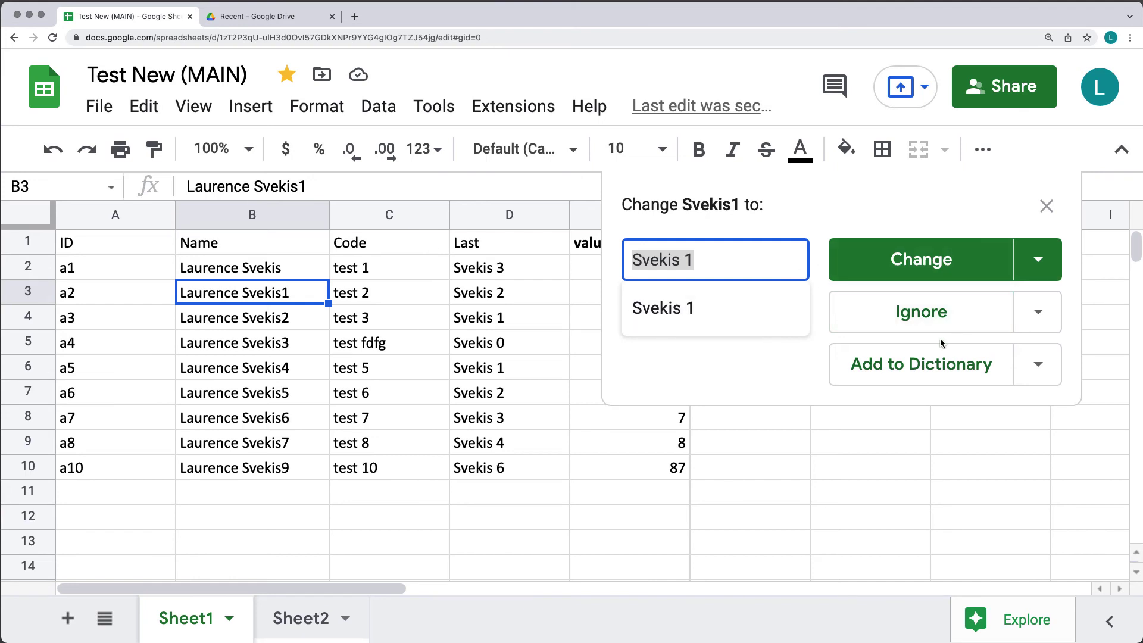
pyautogui.click(1046, 206)
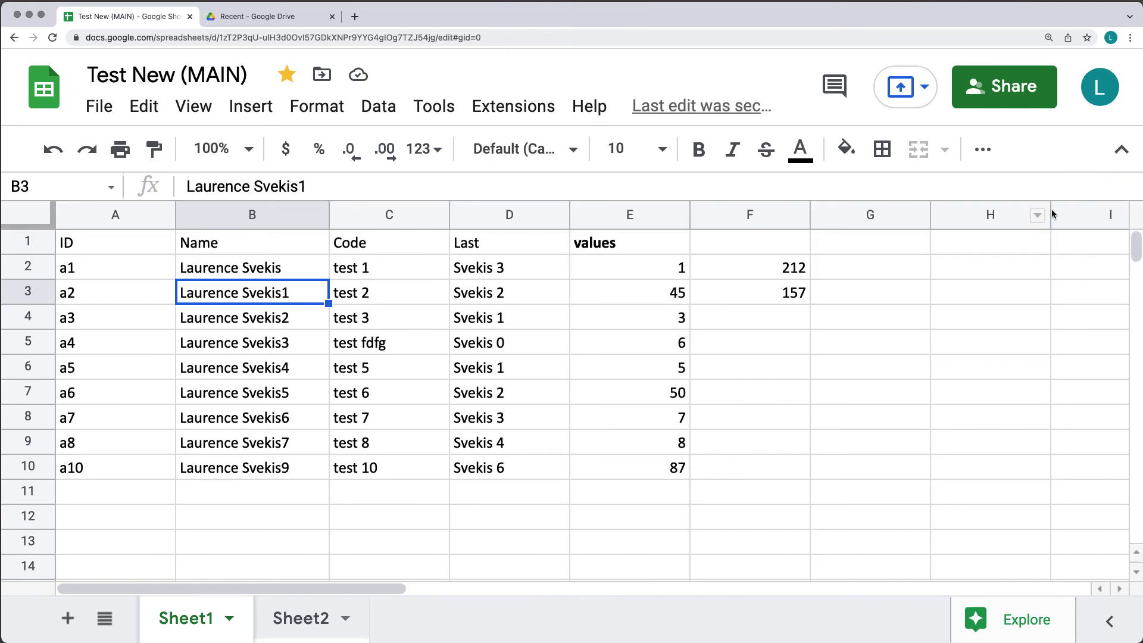
# Show the Tools menu's Spelling and Autocomplete submenus over Sheet1
pyautogui.click(427, 111)
pyautogui.moveTo(463, 249)
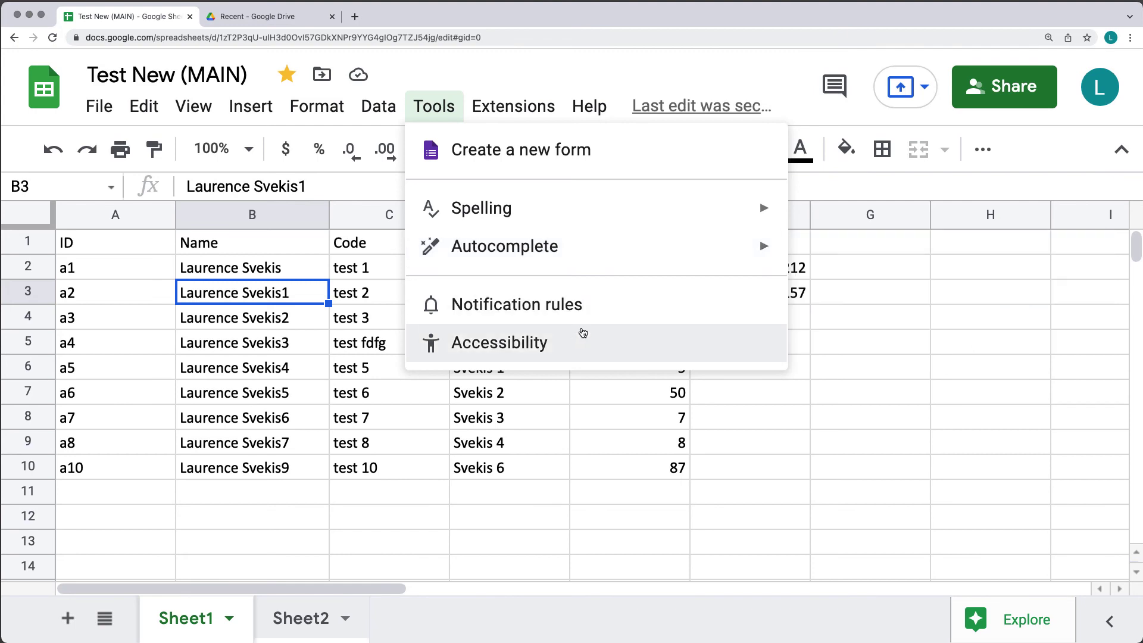
pyautogui.moveTo(619, 249)
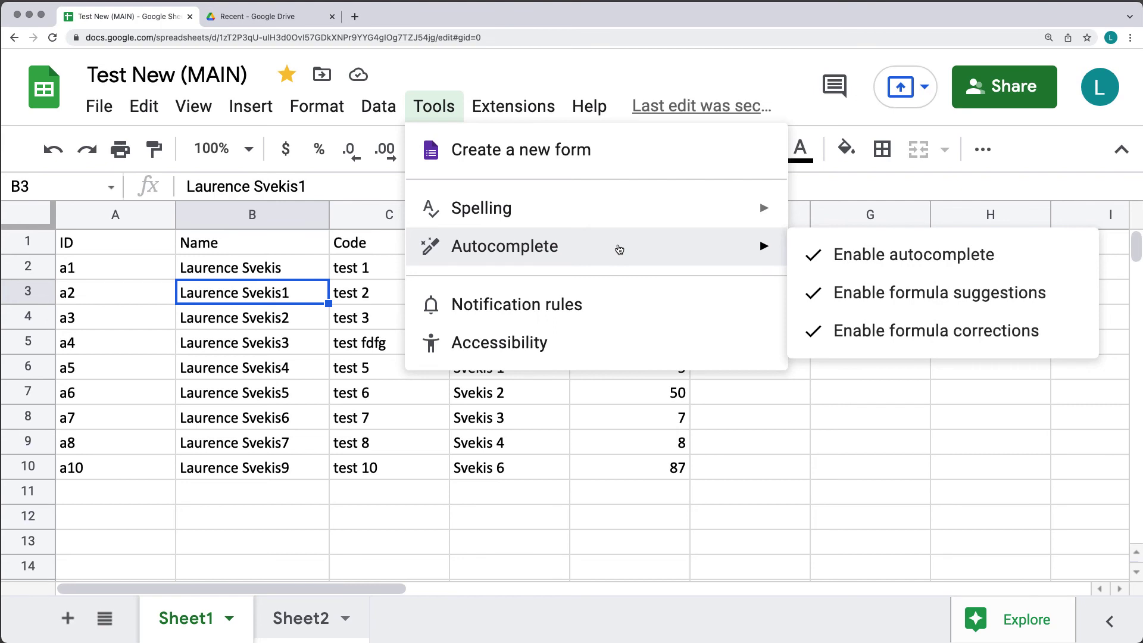
# Review the notification rules options, including the notification e-mail address, and close without adding a rule
pyautogui.click(526, 302)
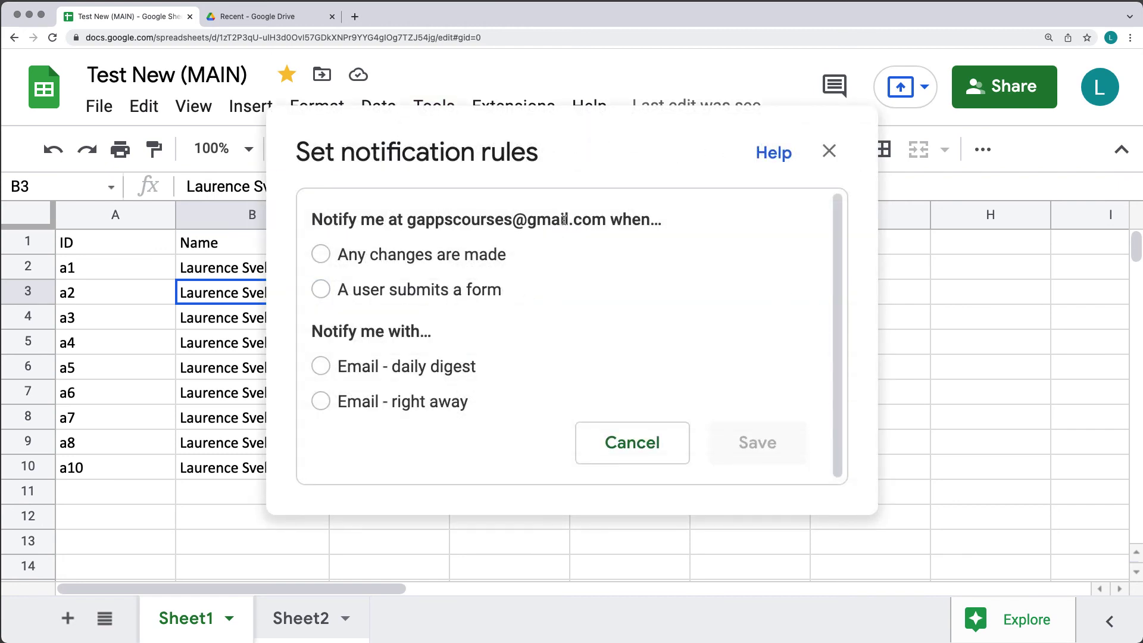
pyautogui.moveTo(612, 220); pyautogui.dragTo(426, 221)
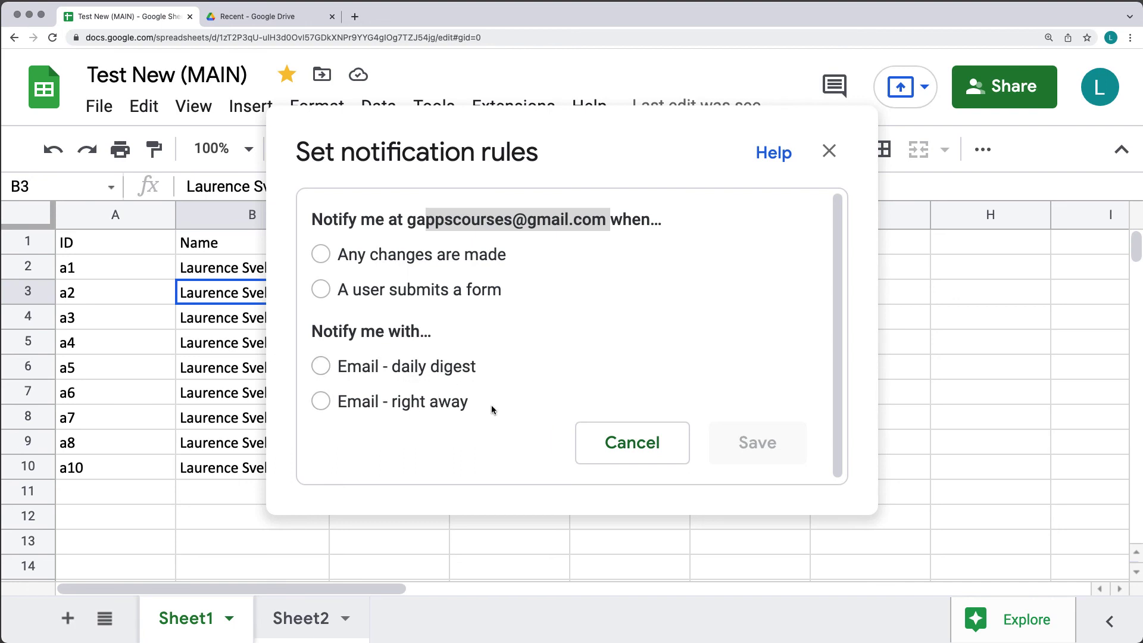
pyautogui.click(616, 451)
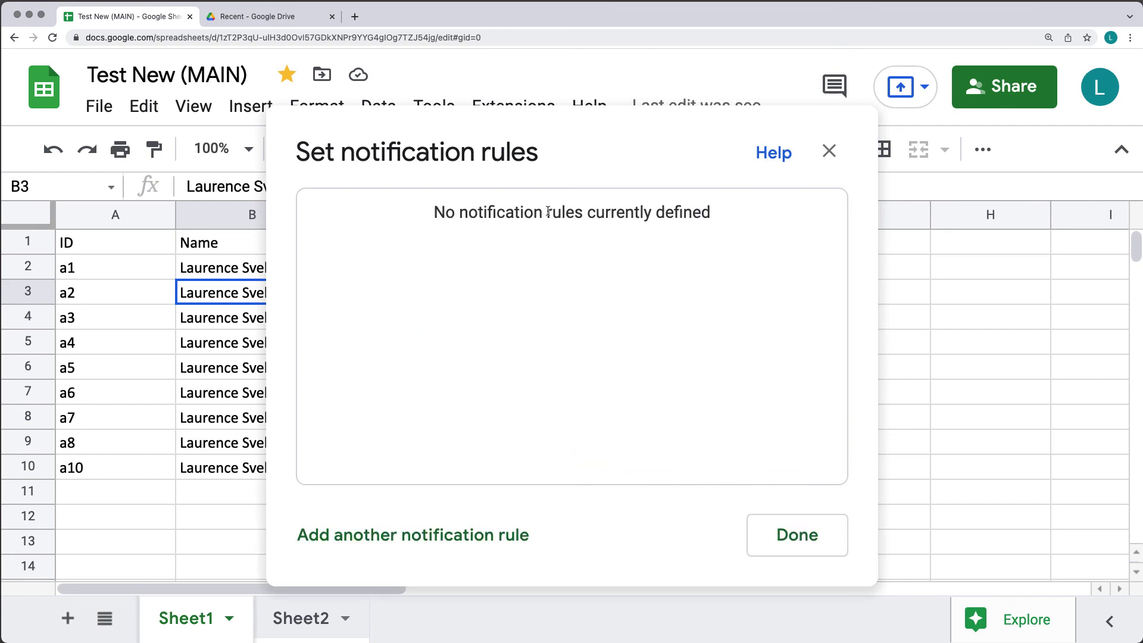
pyautogui.click(829, 151)
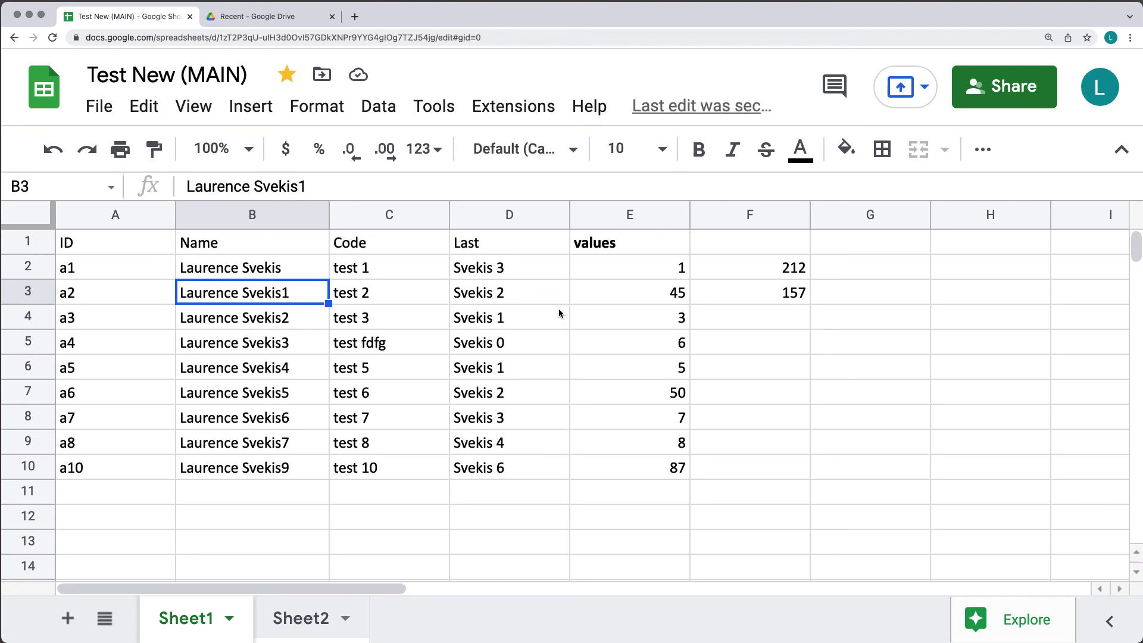
pyautogui.click(434, 111)
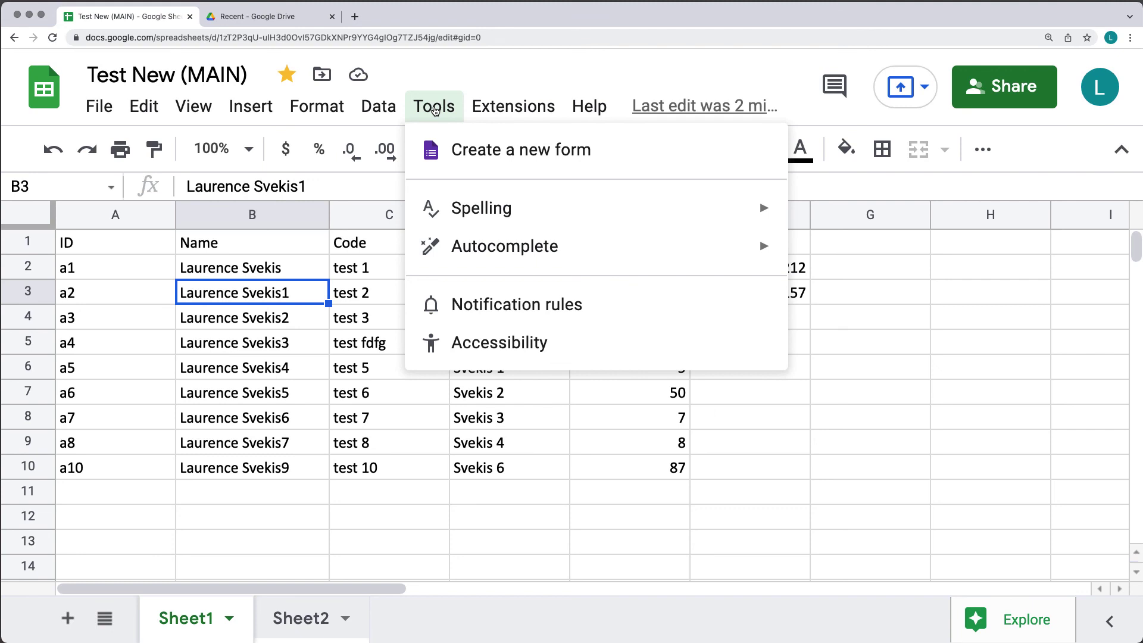
pyautogui.click(518, 351)
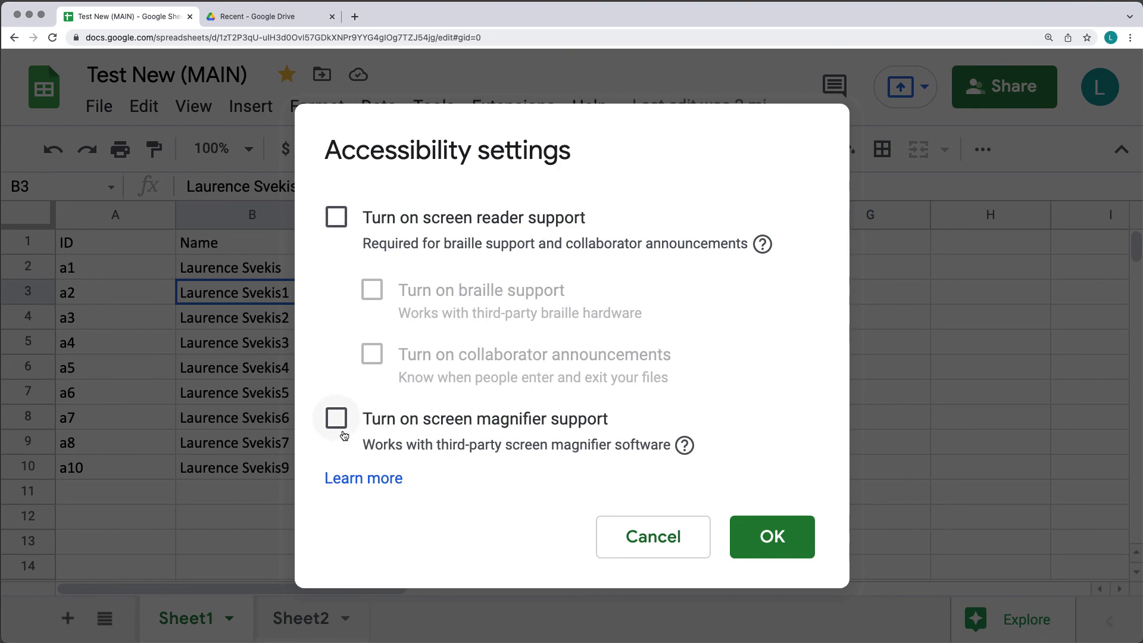
pyautogui.click(670, 539)
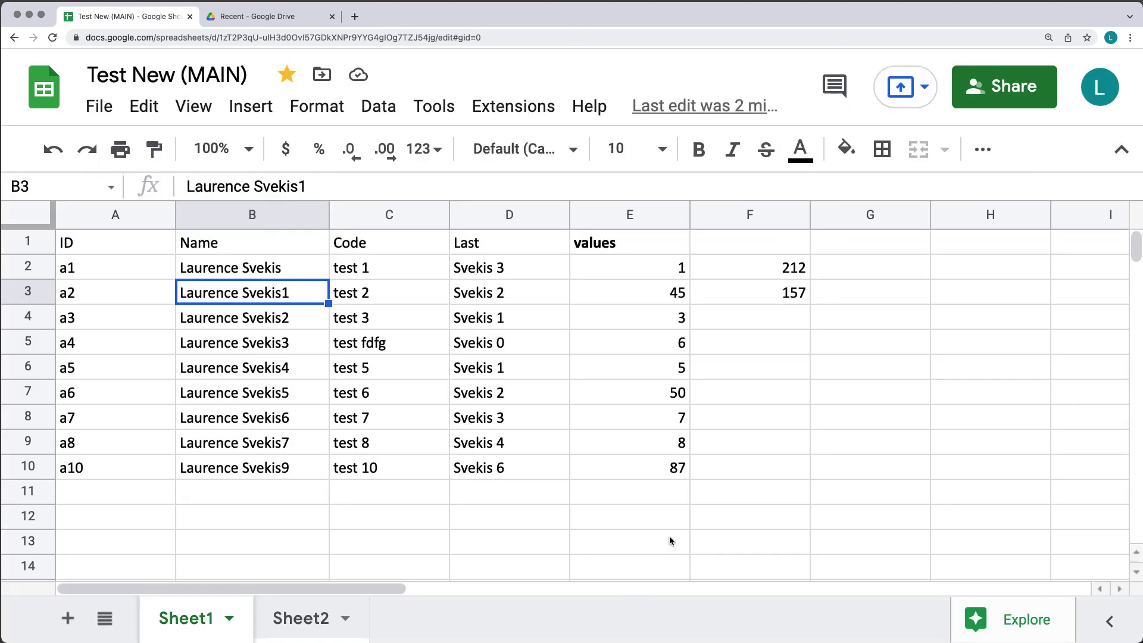
pyautogui.click(440, 107)
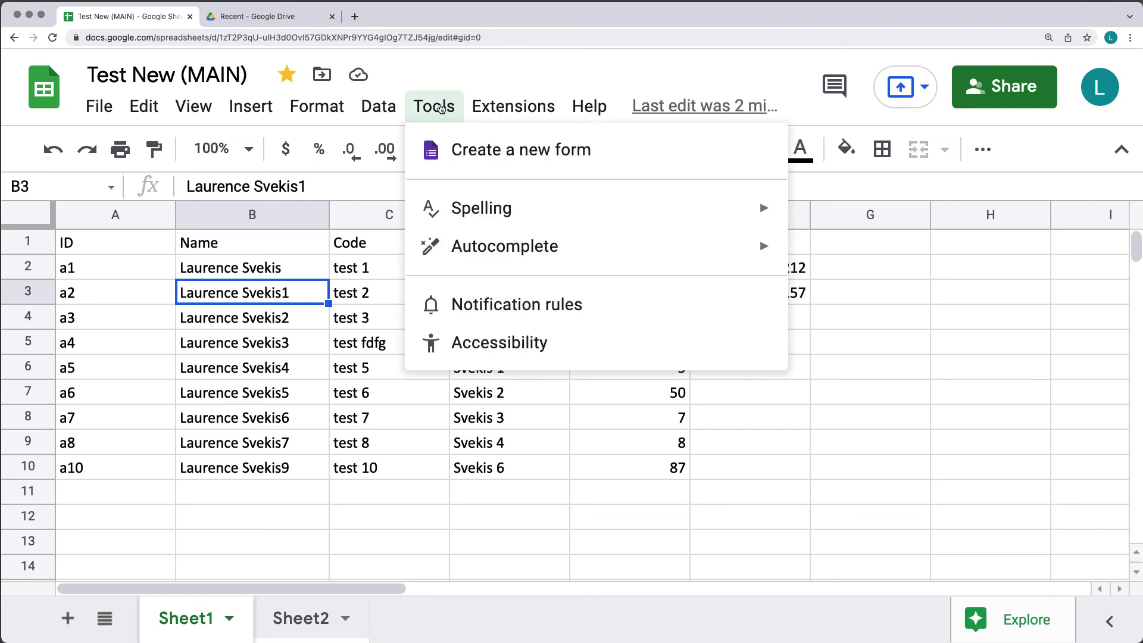
pyautogui.click(538, 519)
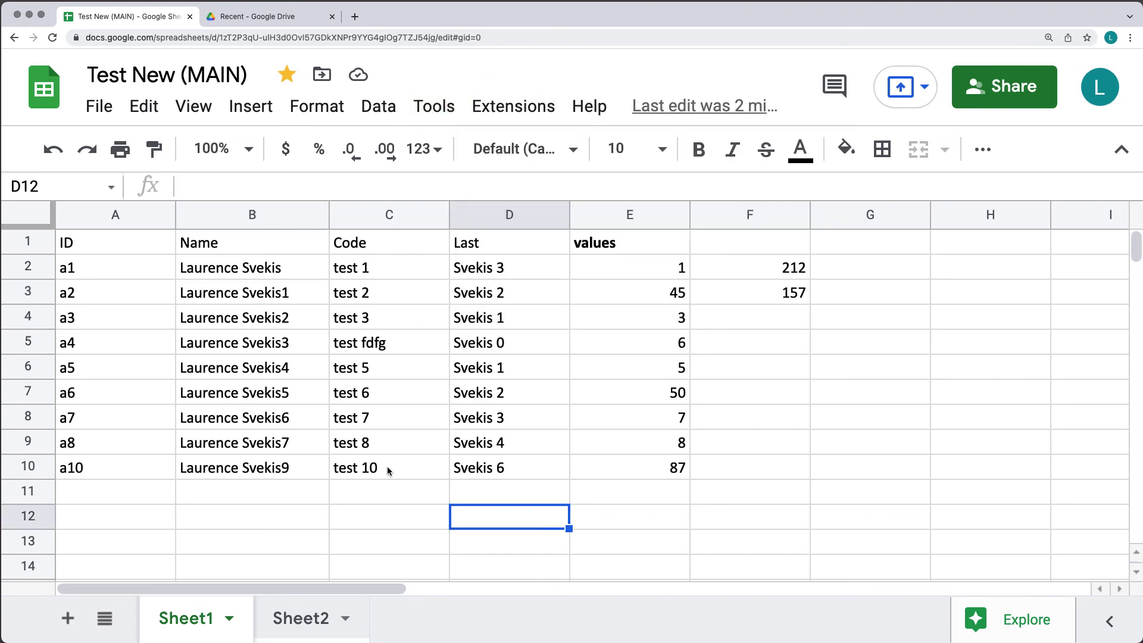